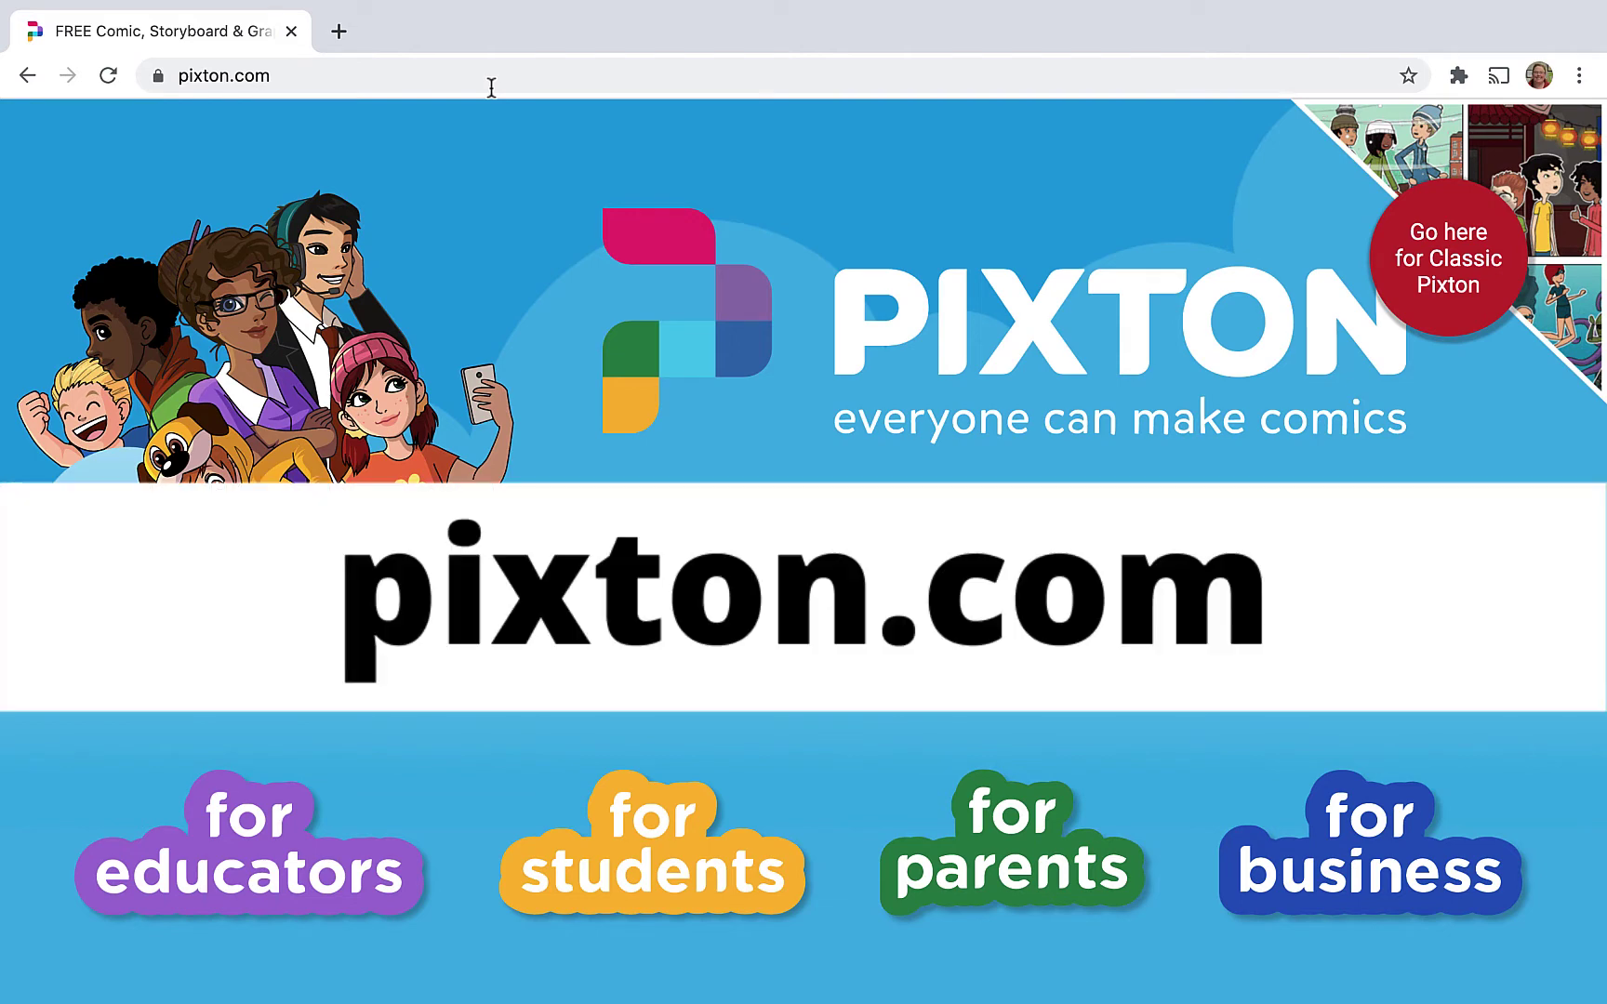
Sign up free as an educator with Google and begin the Step 3 class setup.
click(253, 873)
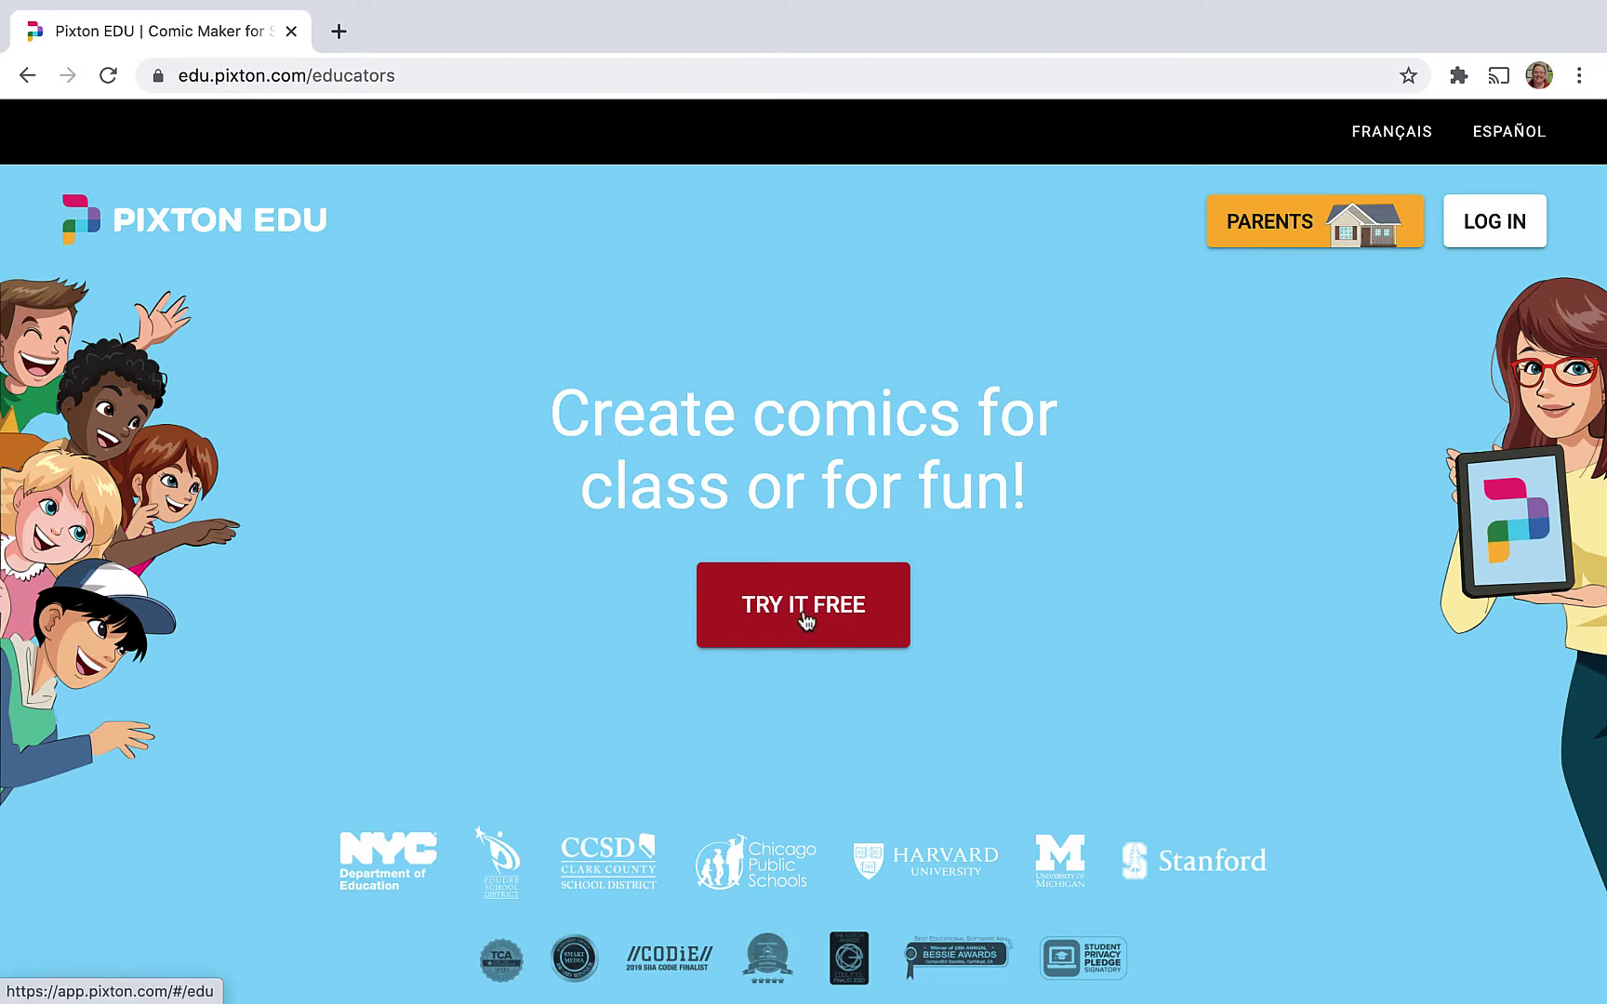
click(805, 621)
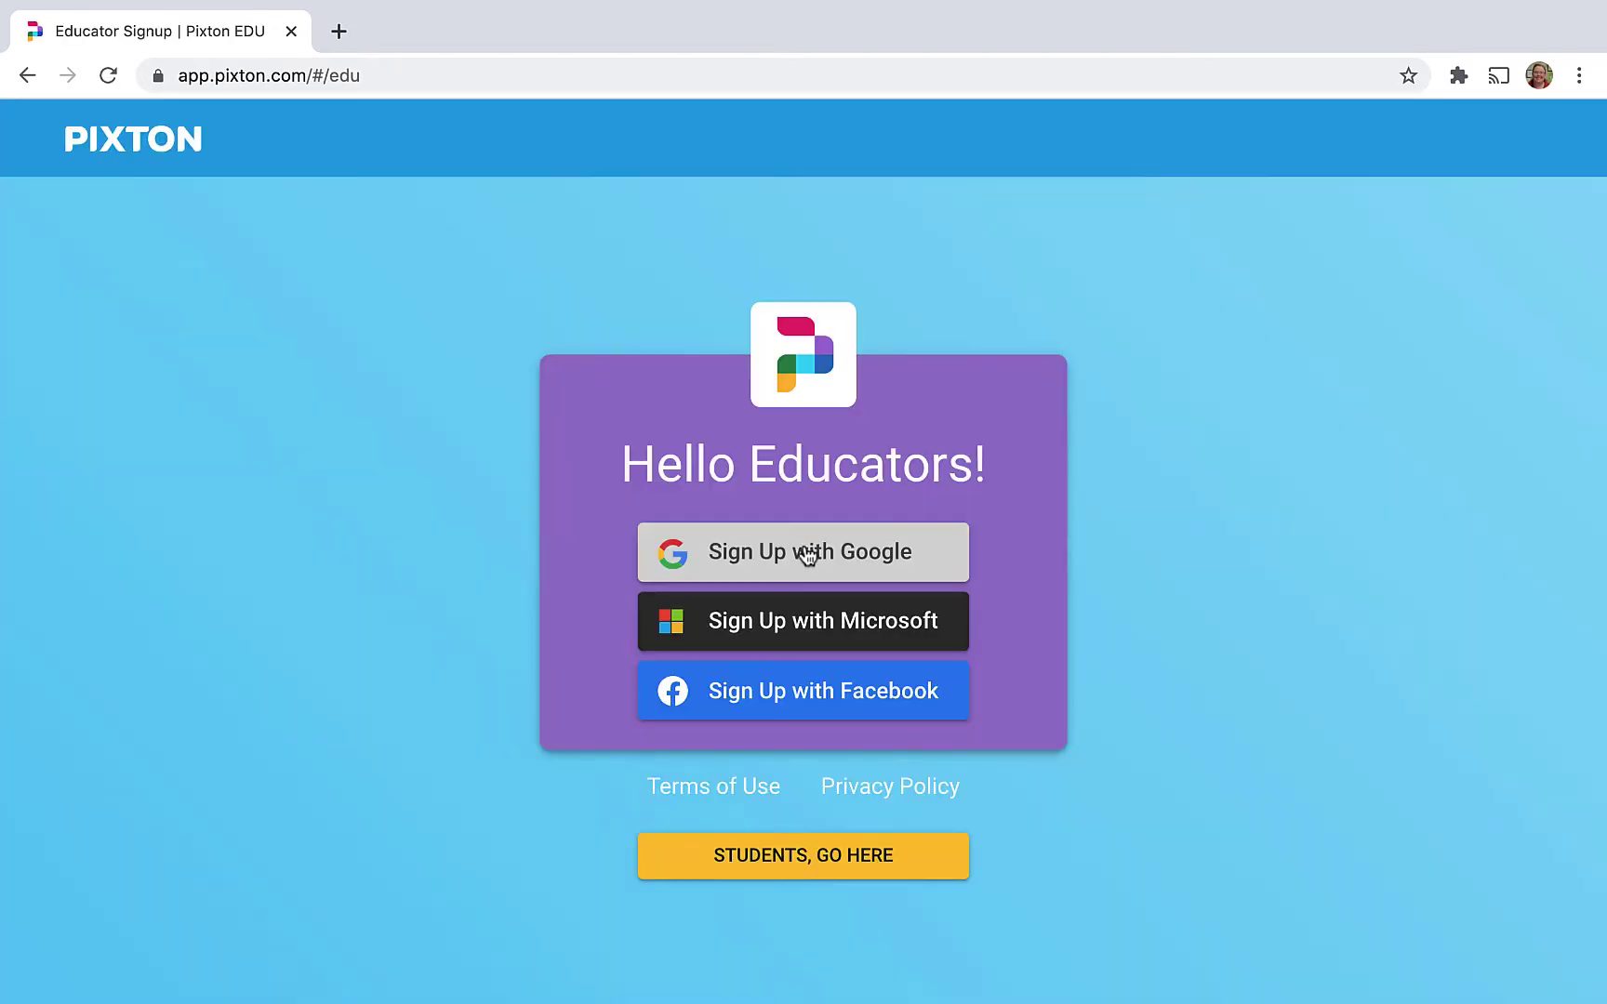
click(808, 554)
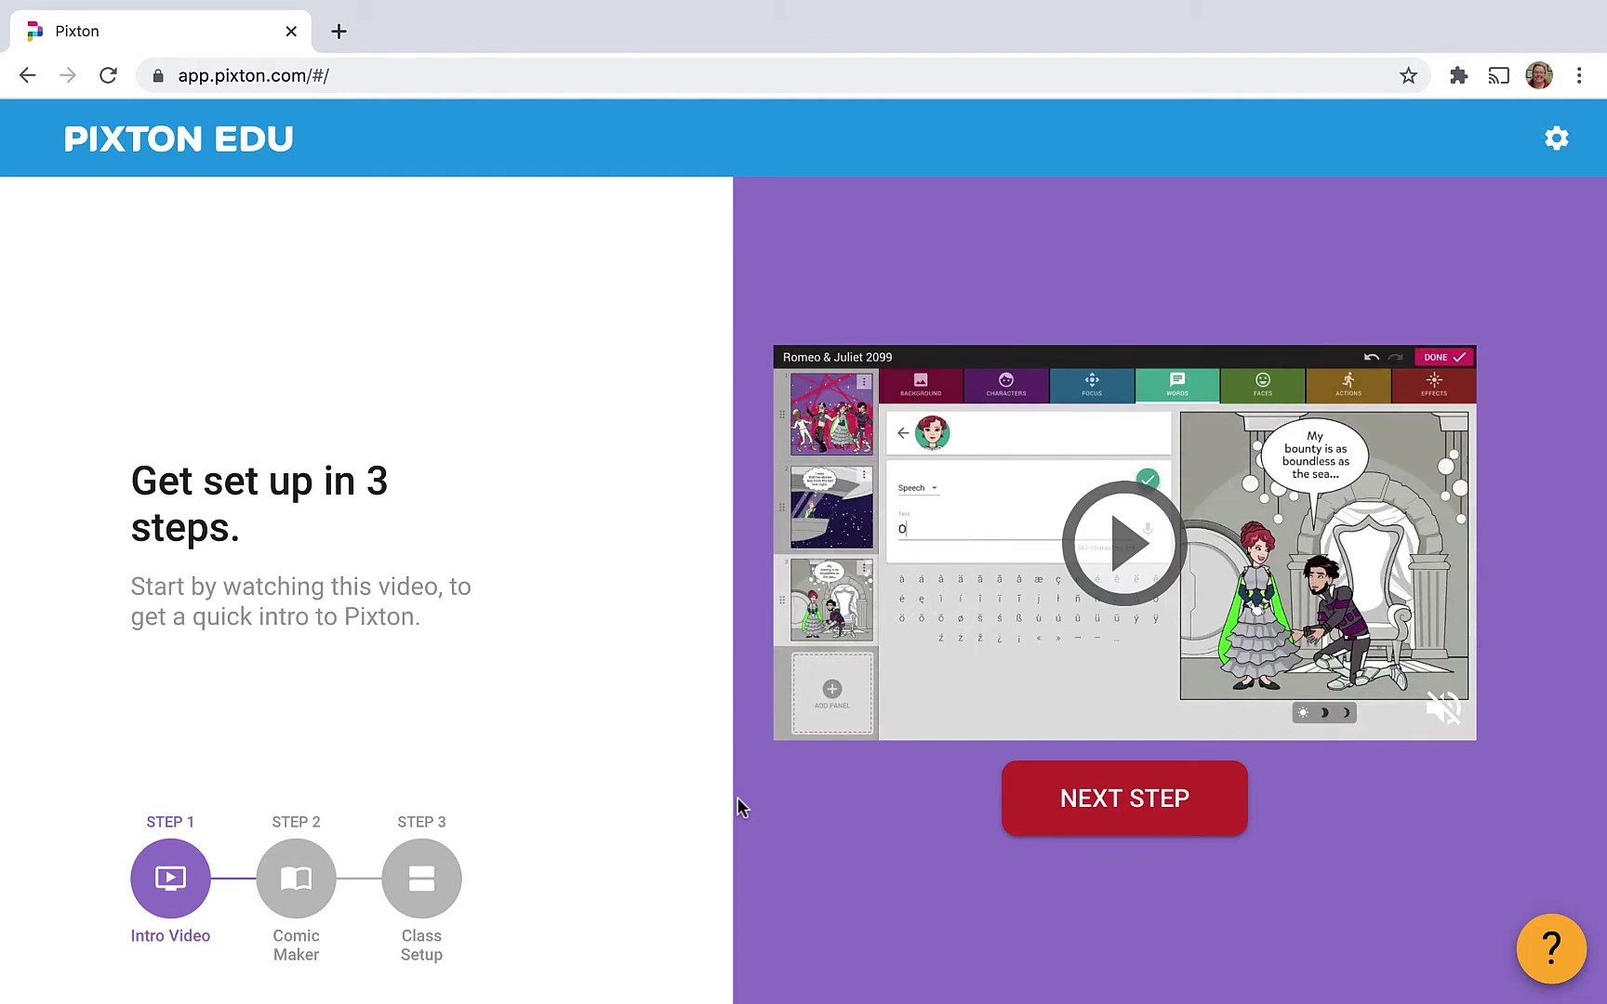
click(424, 876)
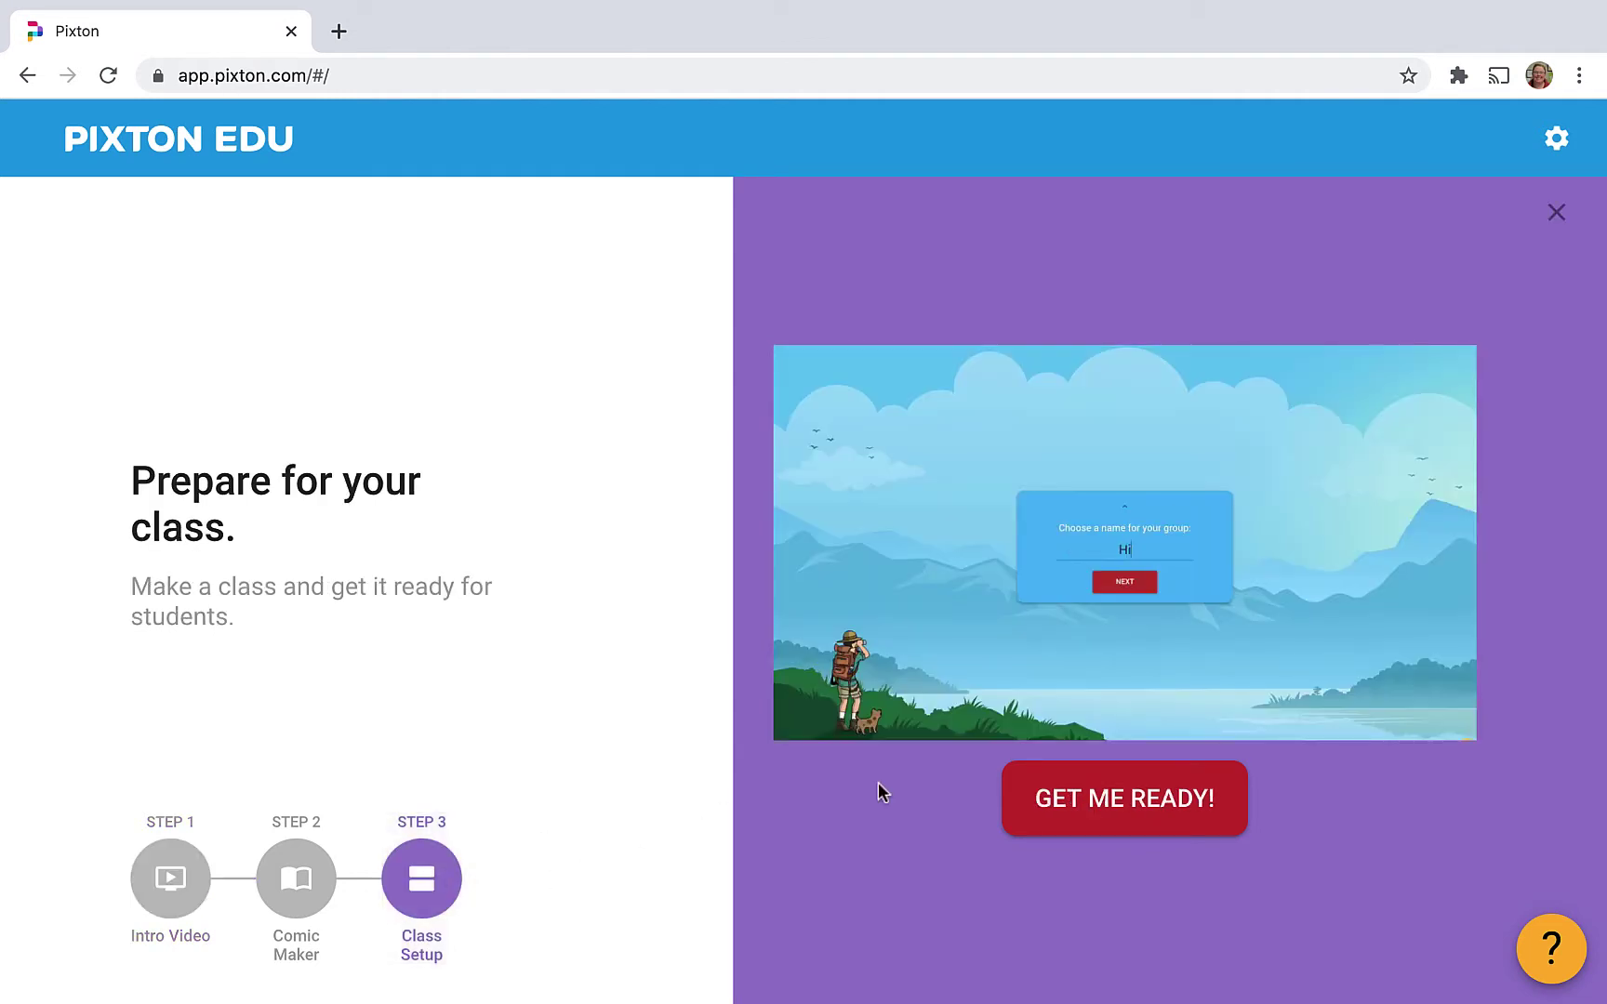
click(1169, 807)
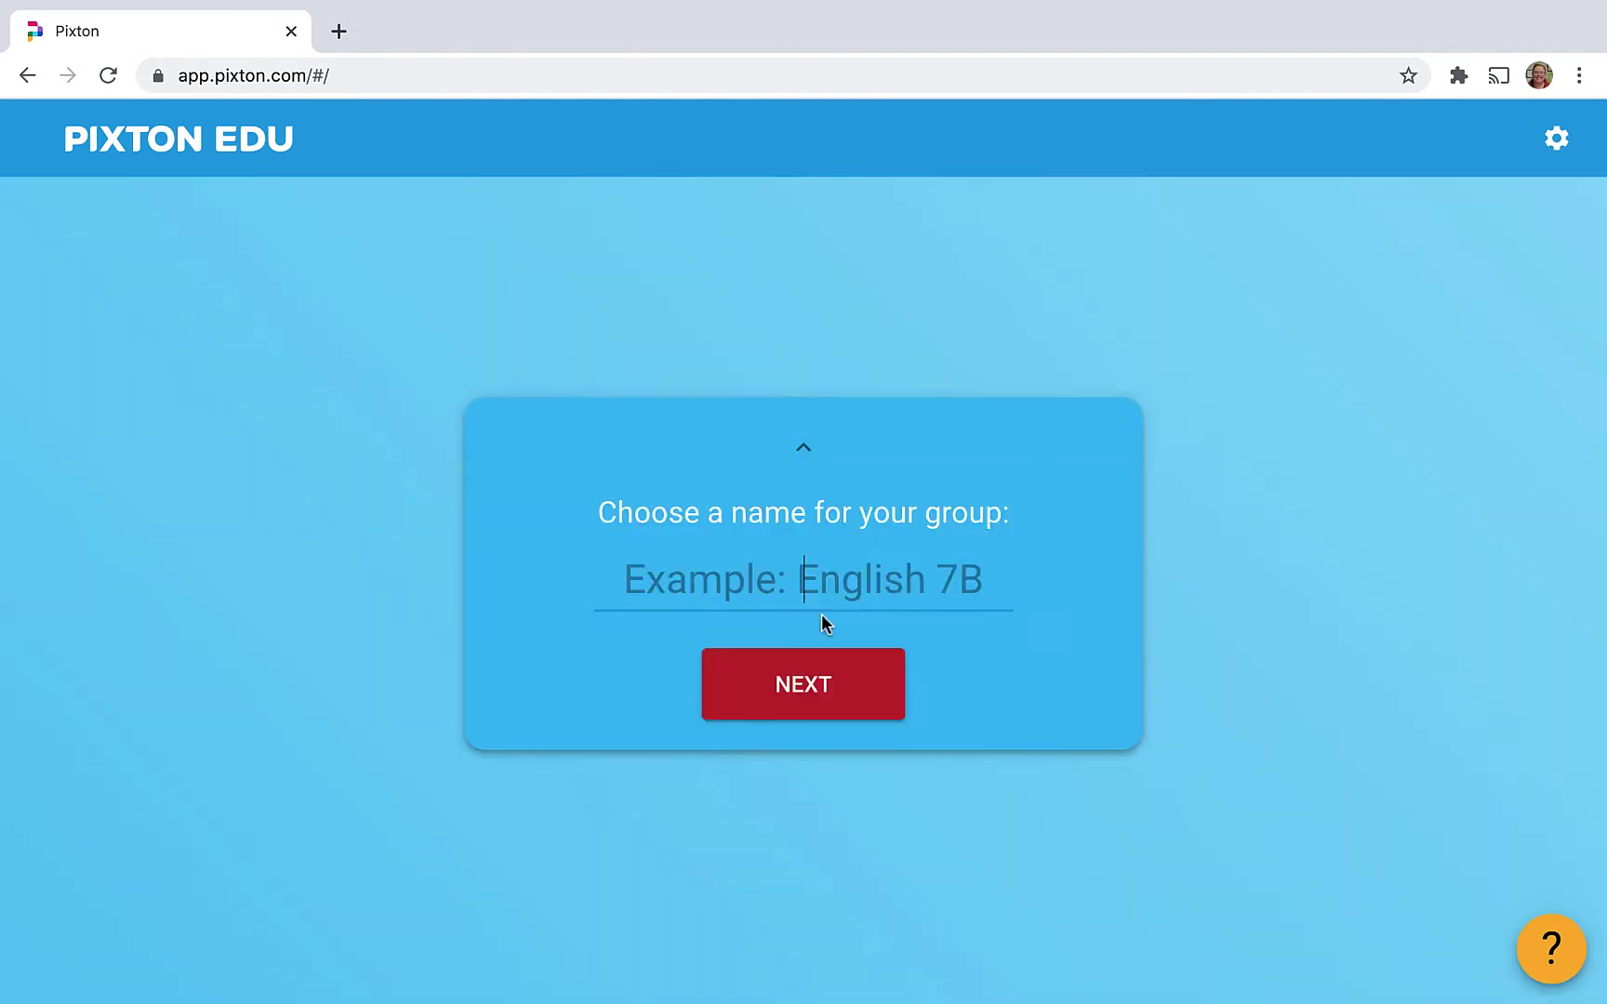
Create the class '20-21 Awesome Class' for 2nd Grade, with students joining by Google IDs.
text(20-2)
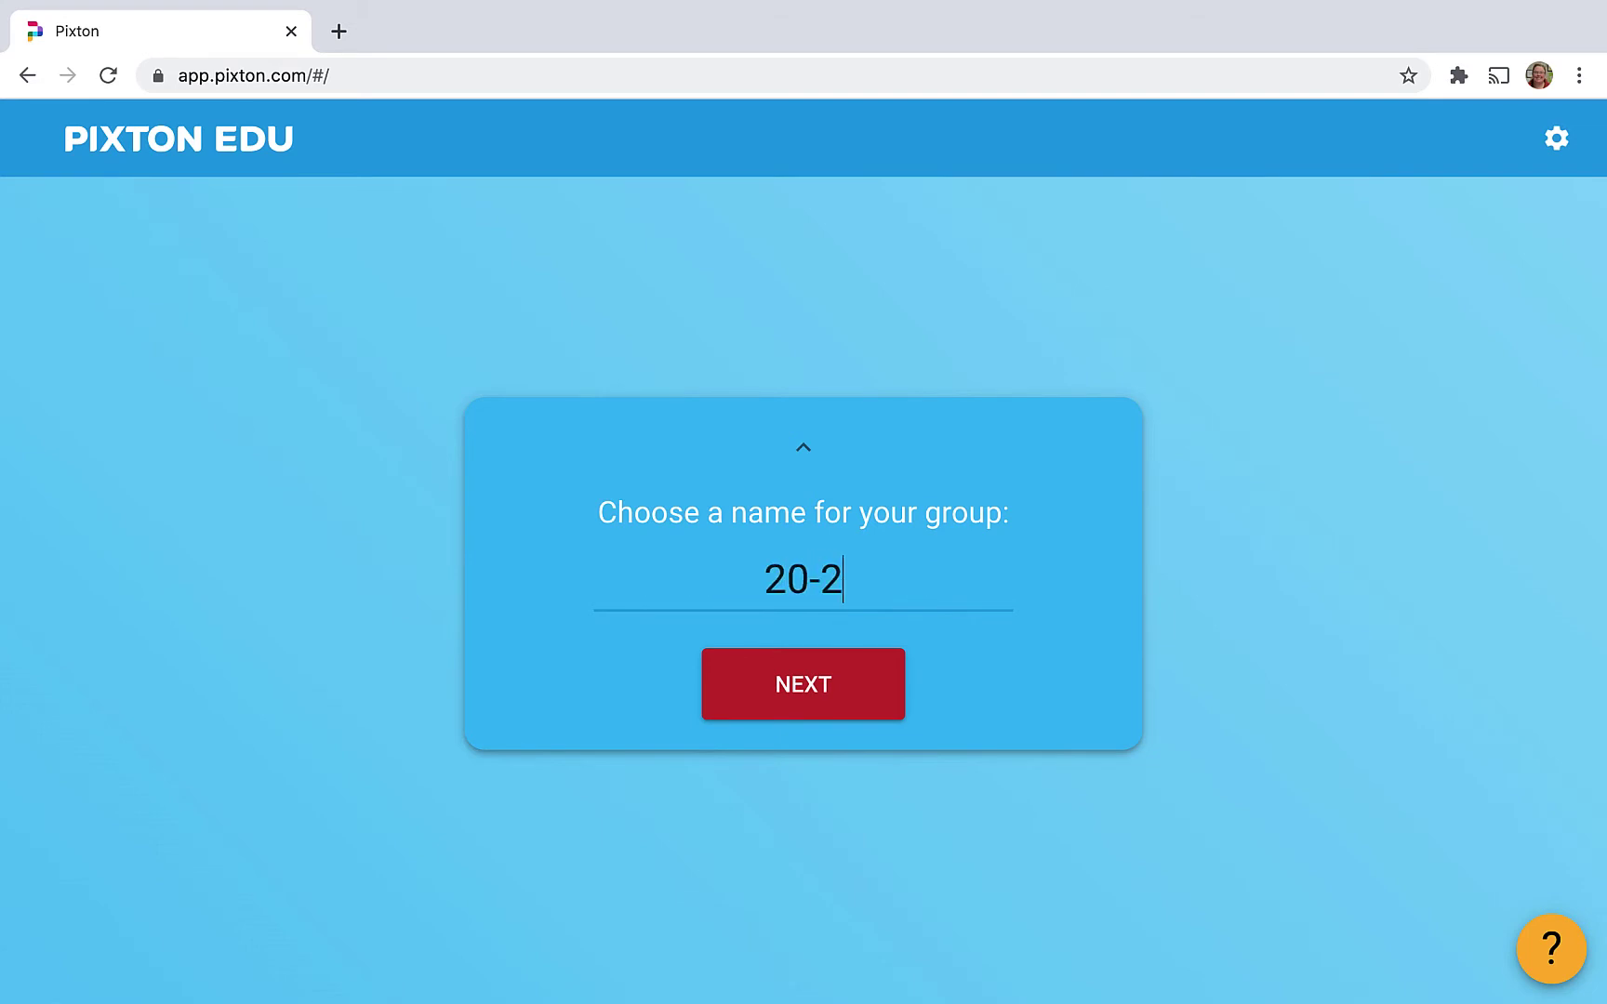
text(1 Aweso)
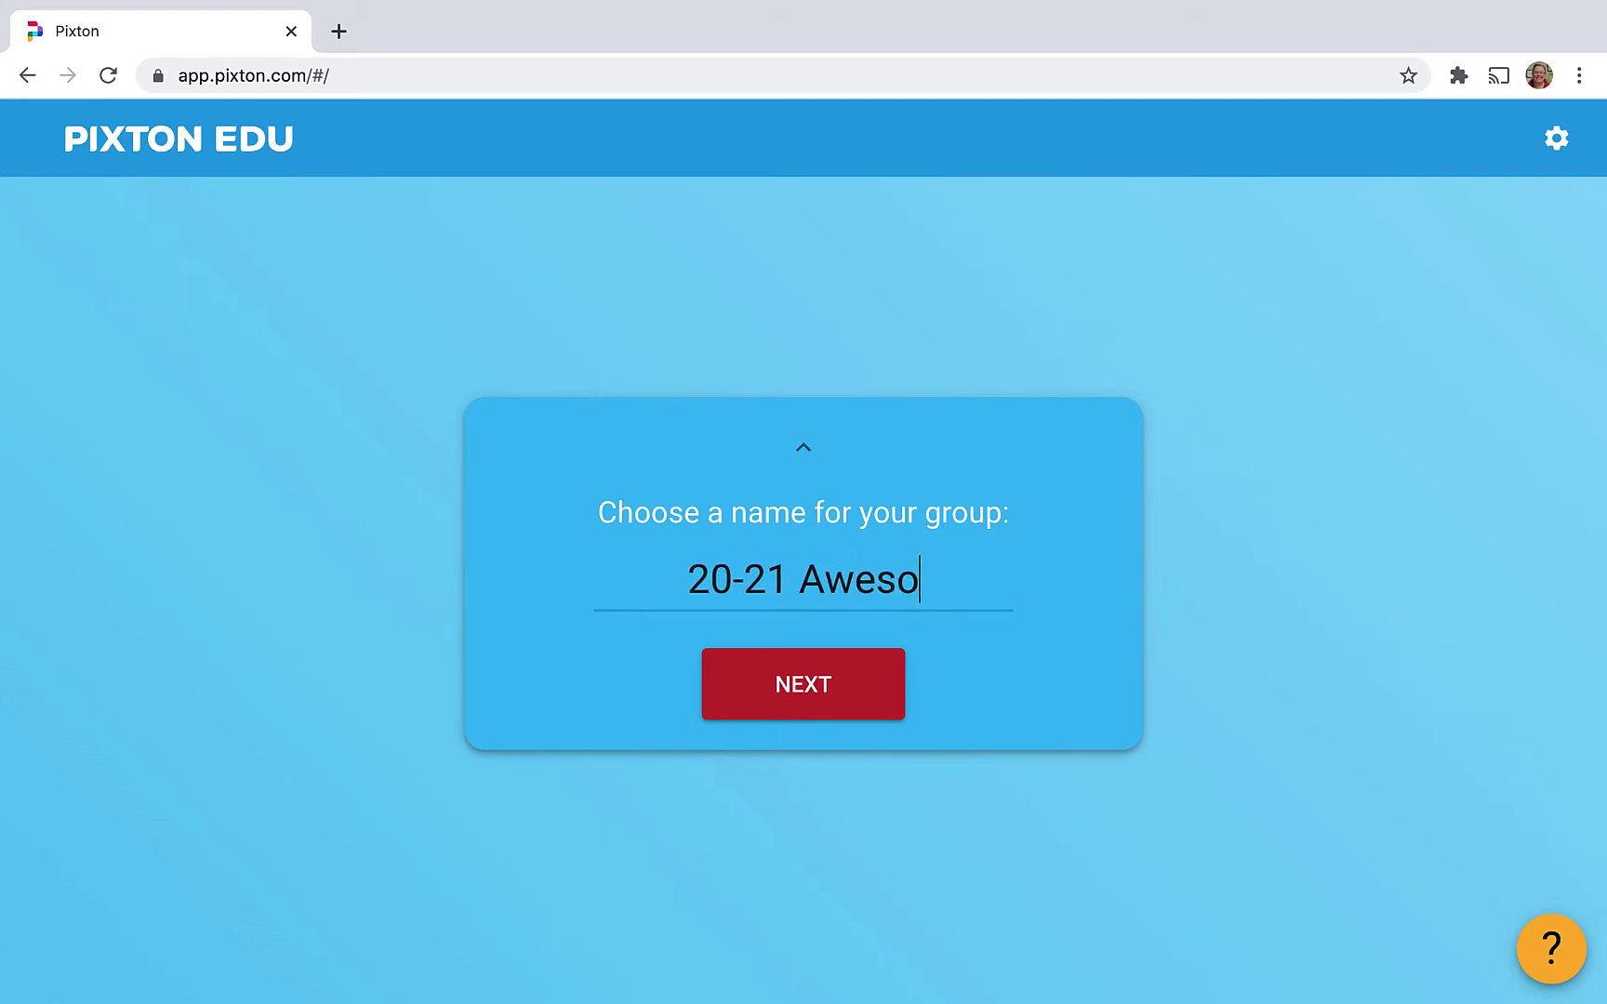
text(me Class)
click(803, 686)
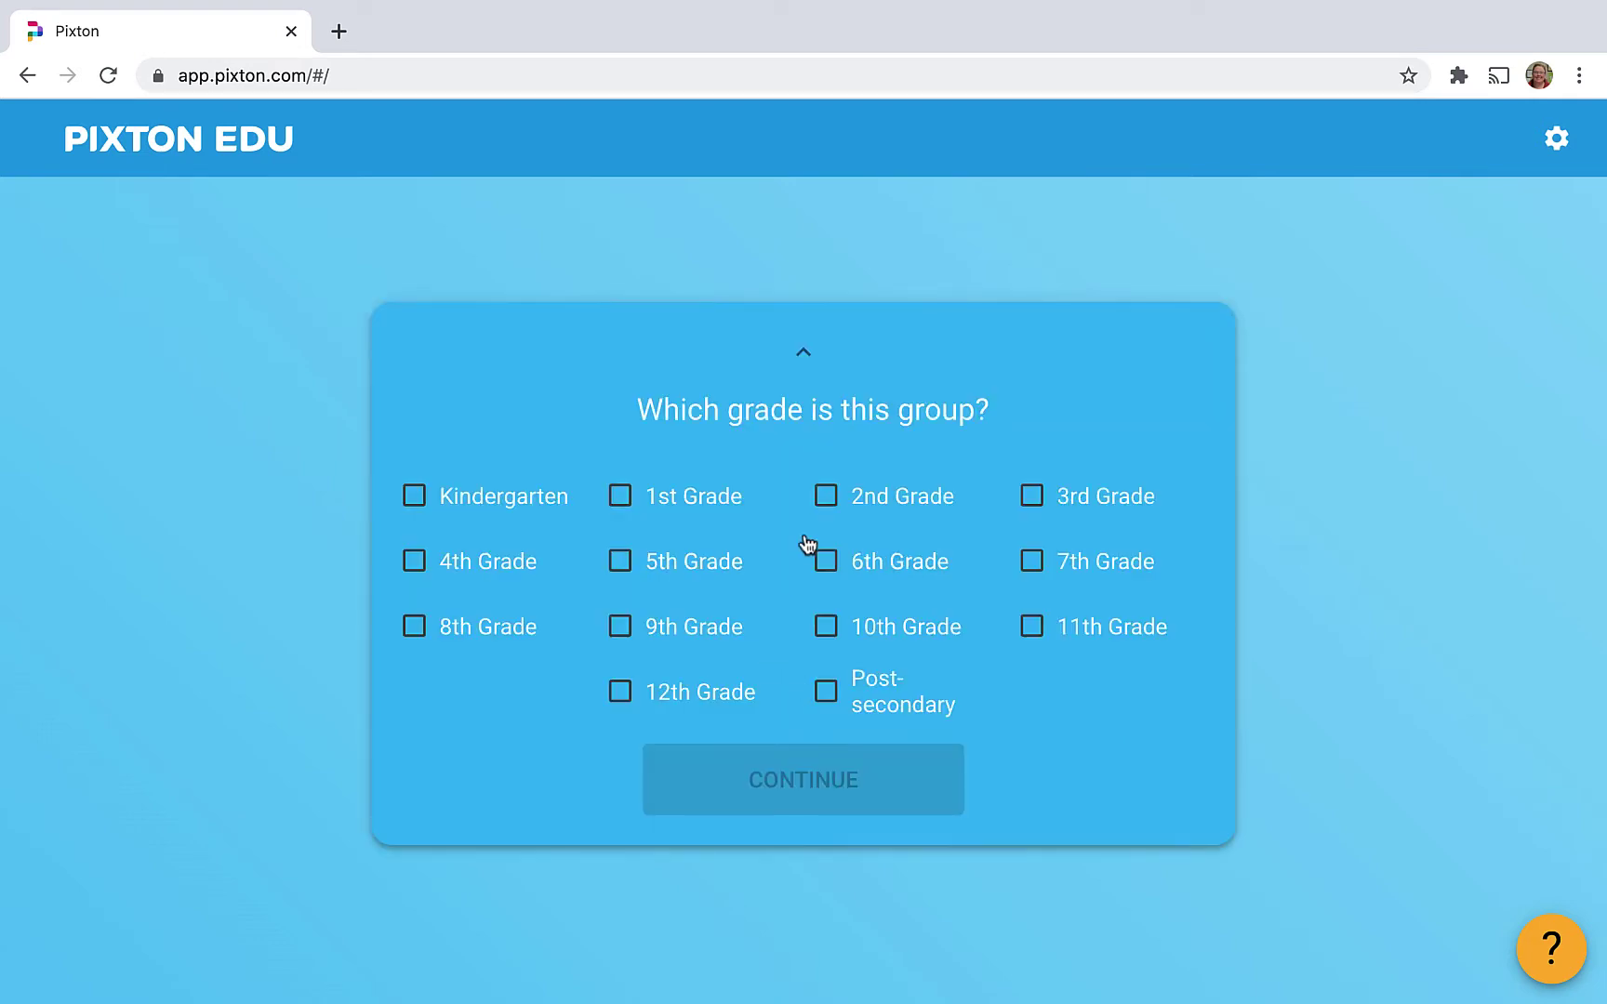
click(830, 498)
click(814, 774)
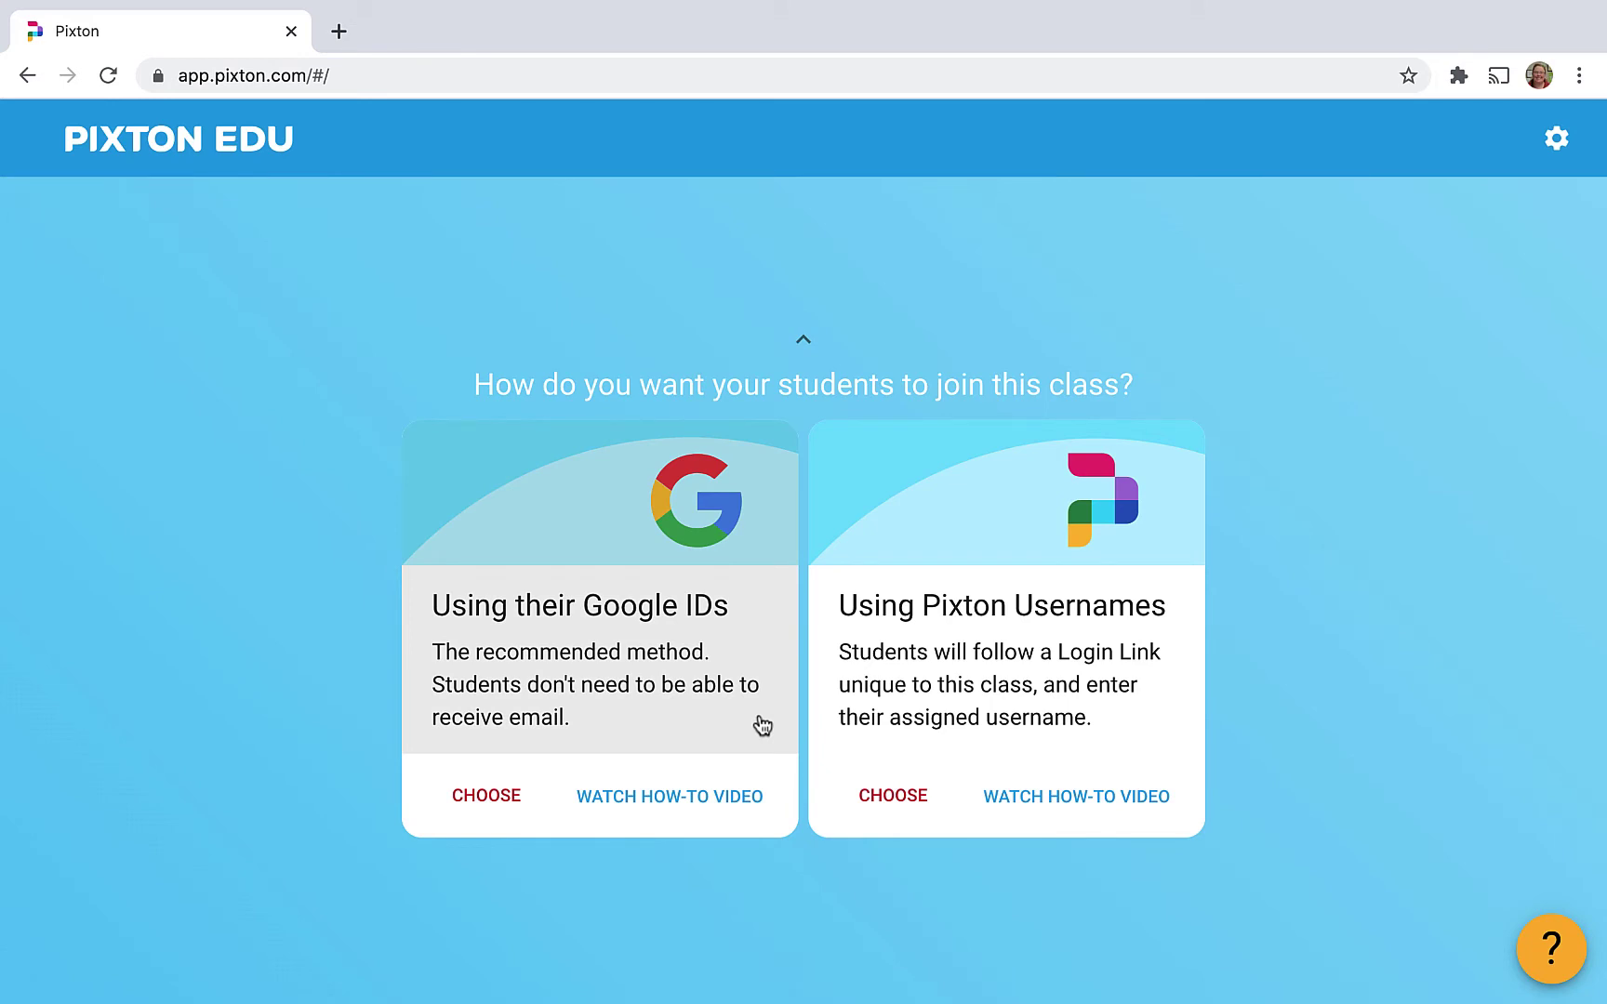
click(494, 812)
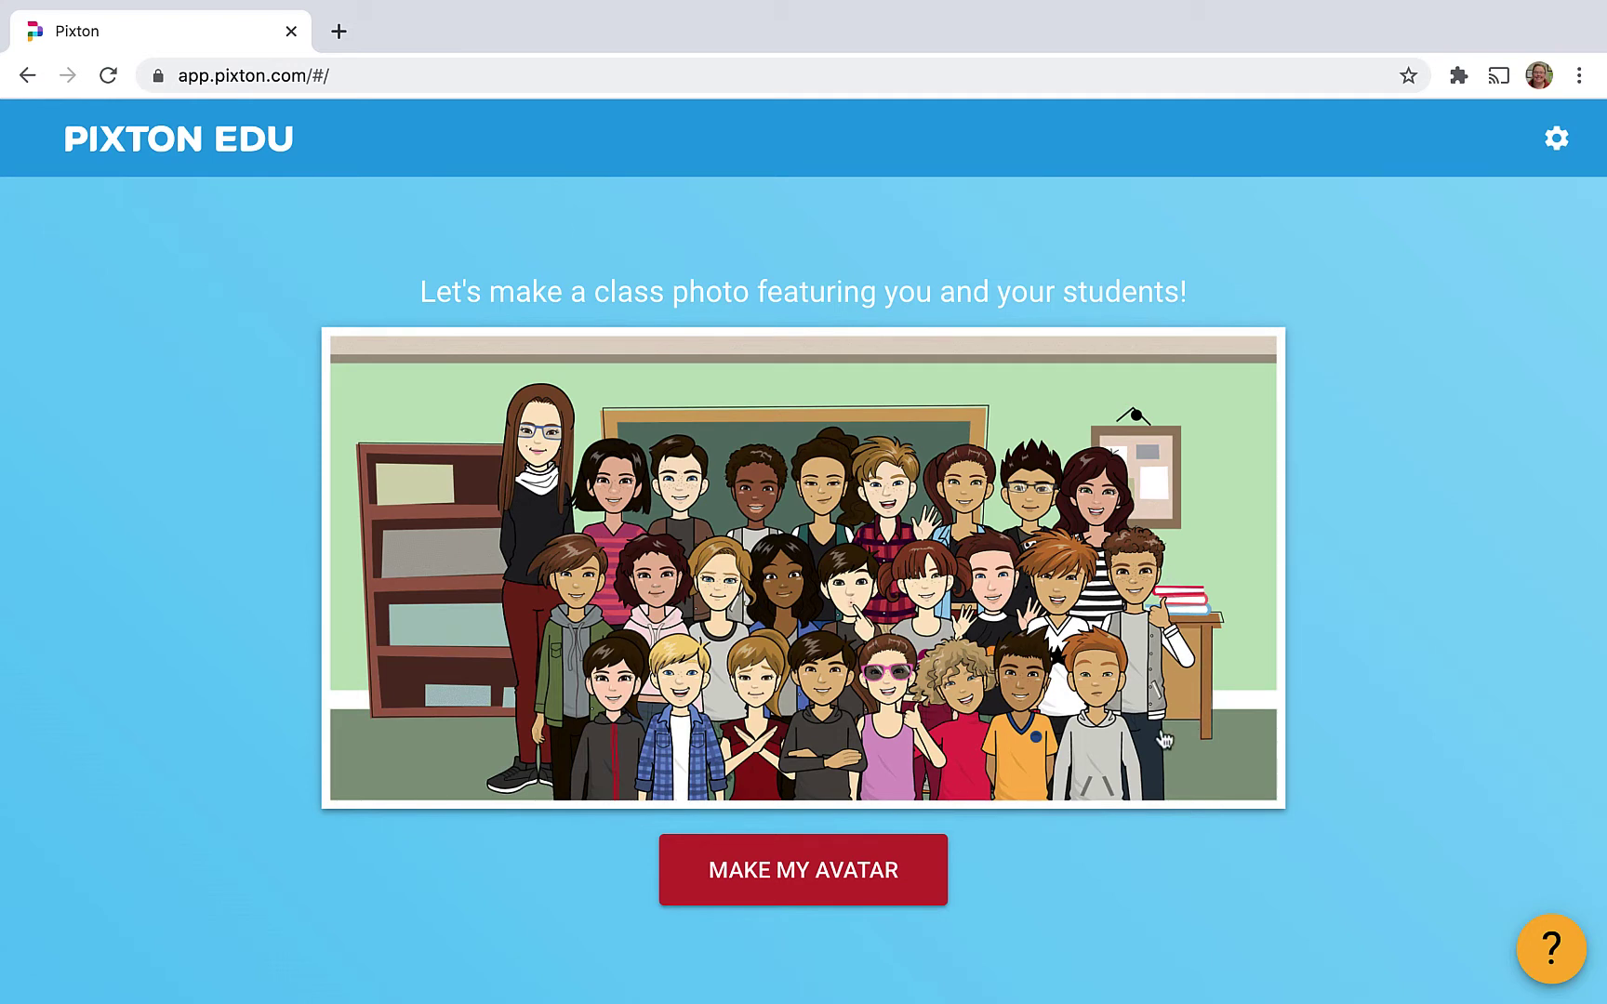
click(765, 874)
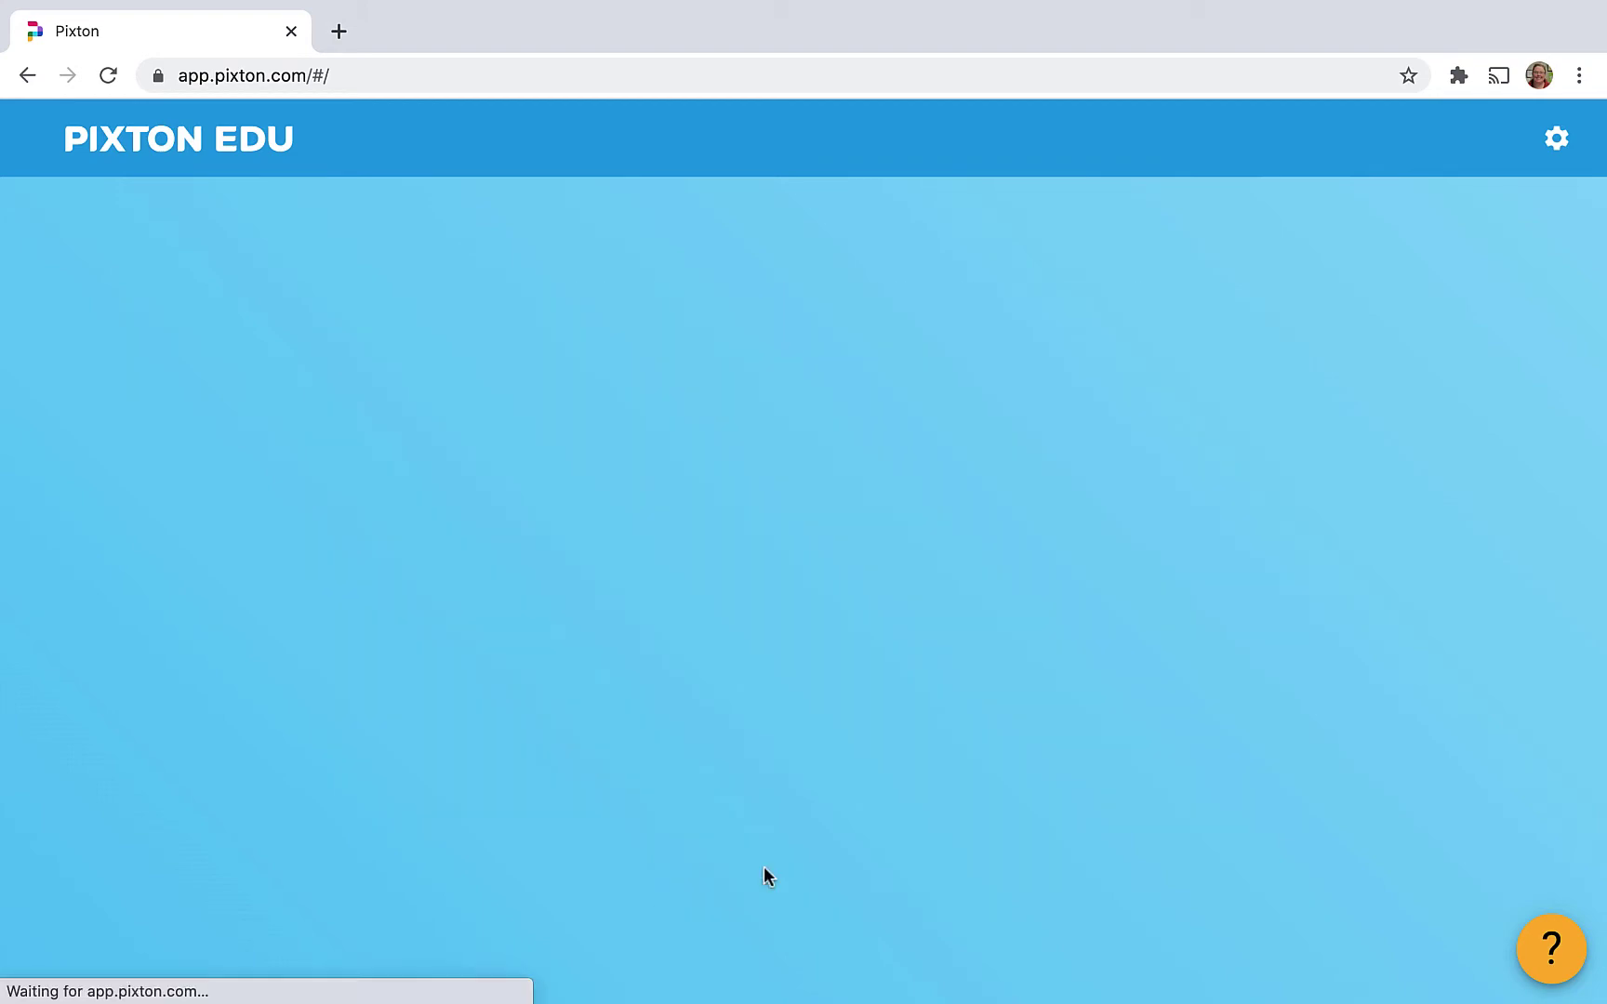
Give the teacher avatar the third skin tone and long wavy brown hair.
click(886, 637)
click(1050, 485)
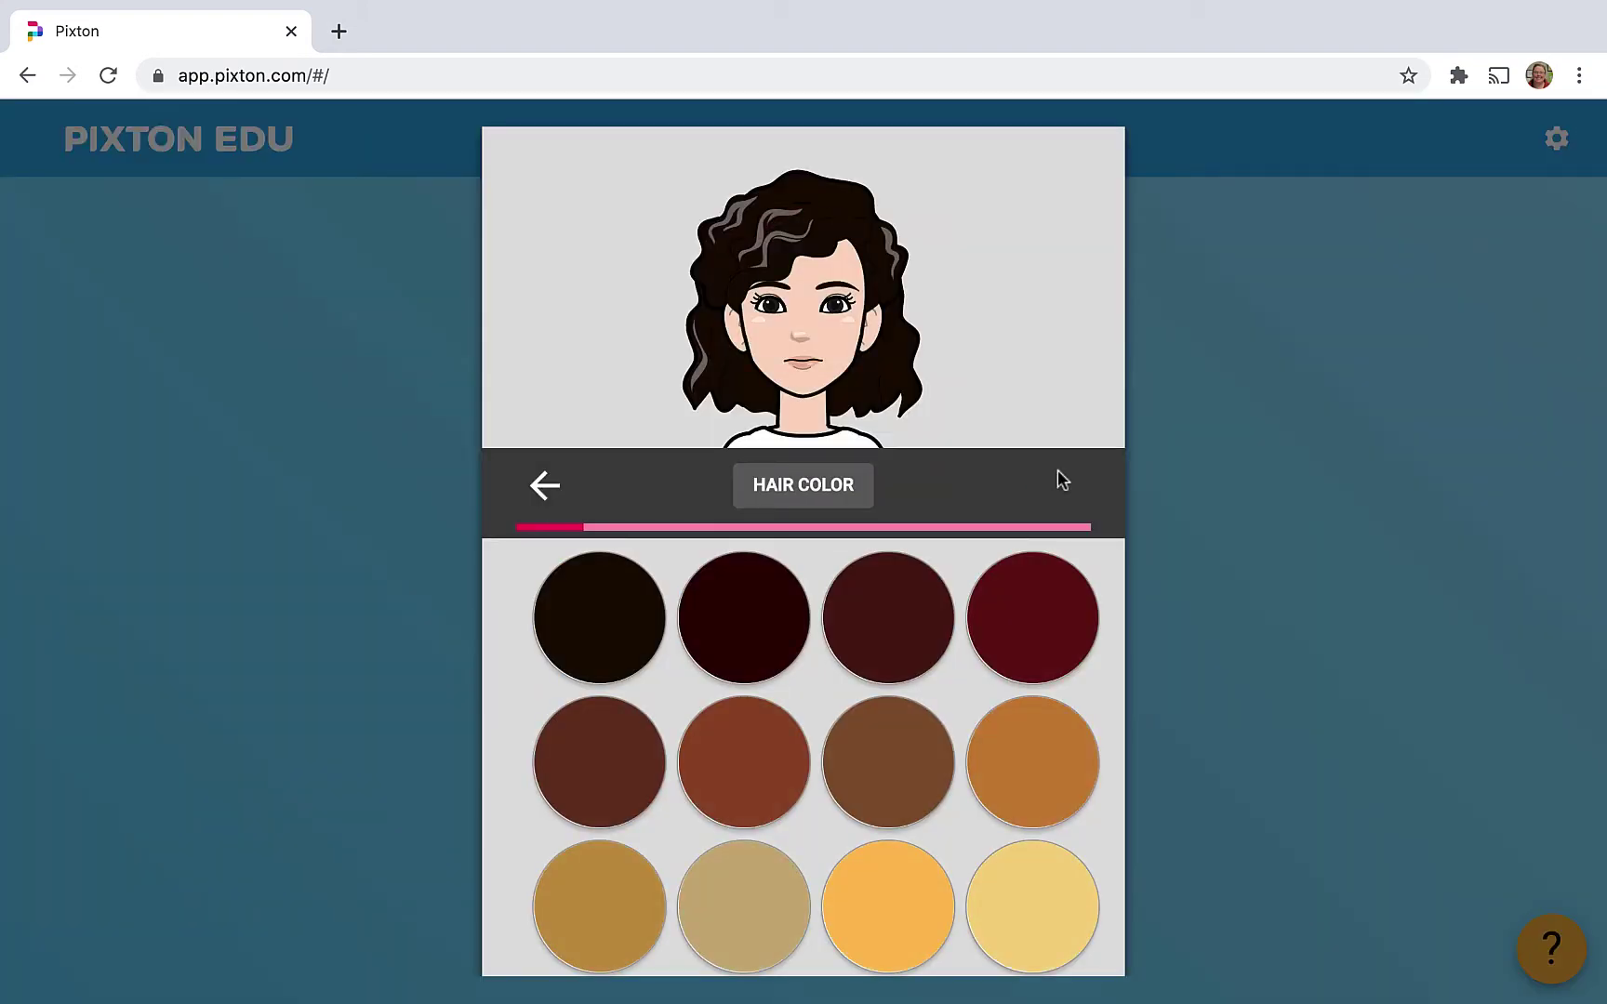
click(1033, 616)
click(1061, 485)
click(544, 484)
click(599, 760)
click(1058, 485)
scroll(849, 791, down, 10)
scroll(849, 832, up, 2)
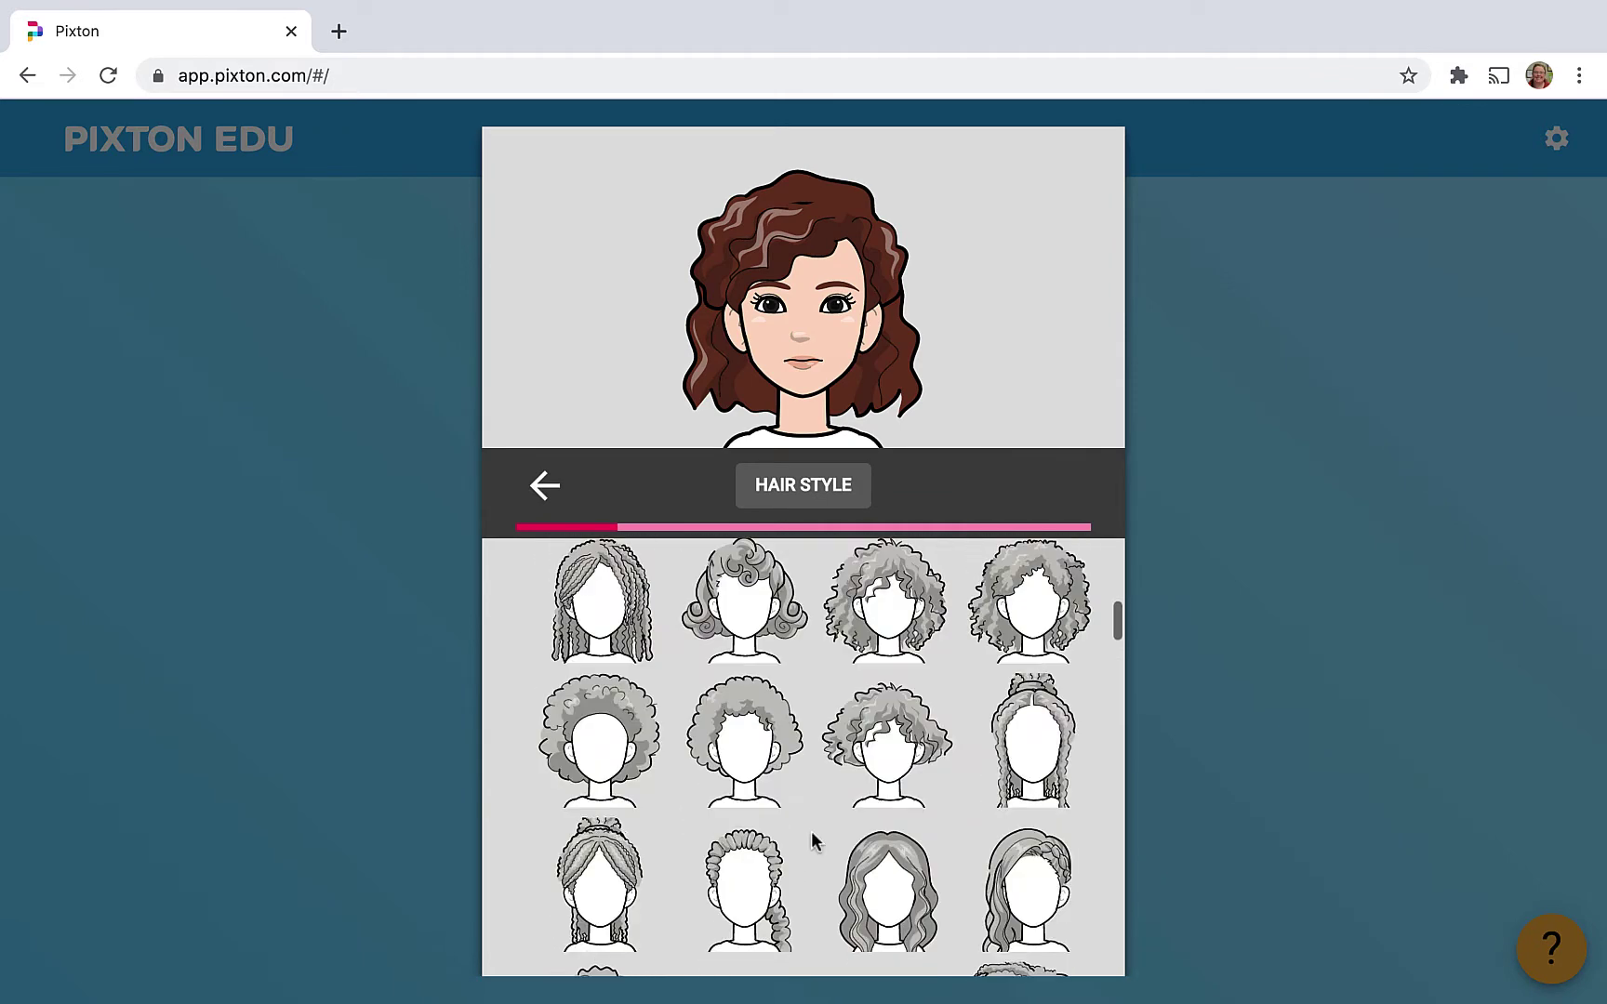
click(811, 832)
Add glasses, earrings, freckles and a lip colour to the teacher avatar.
click(1058, 485)
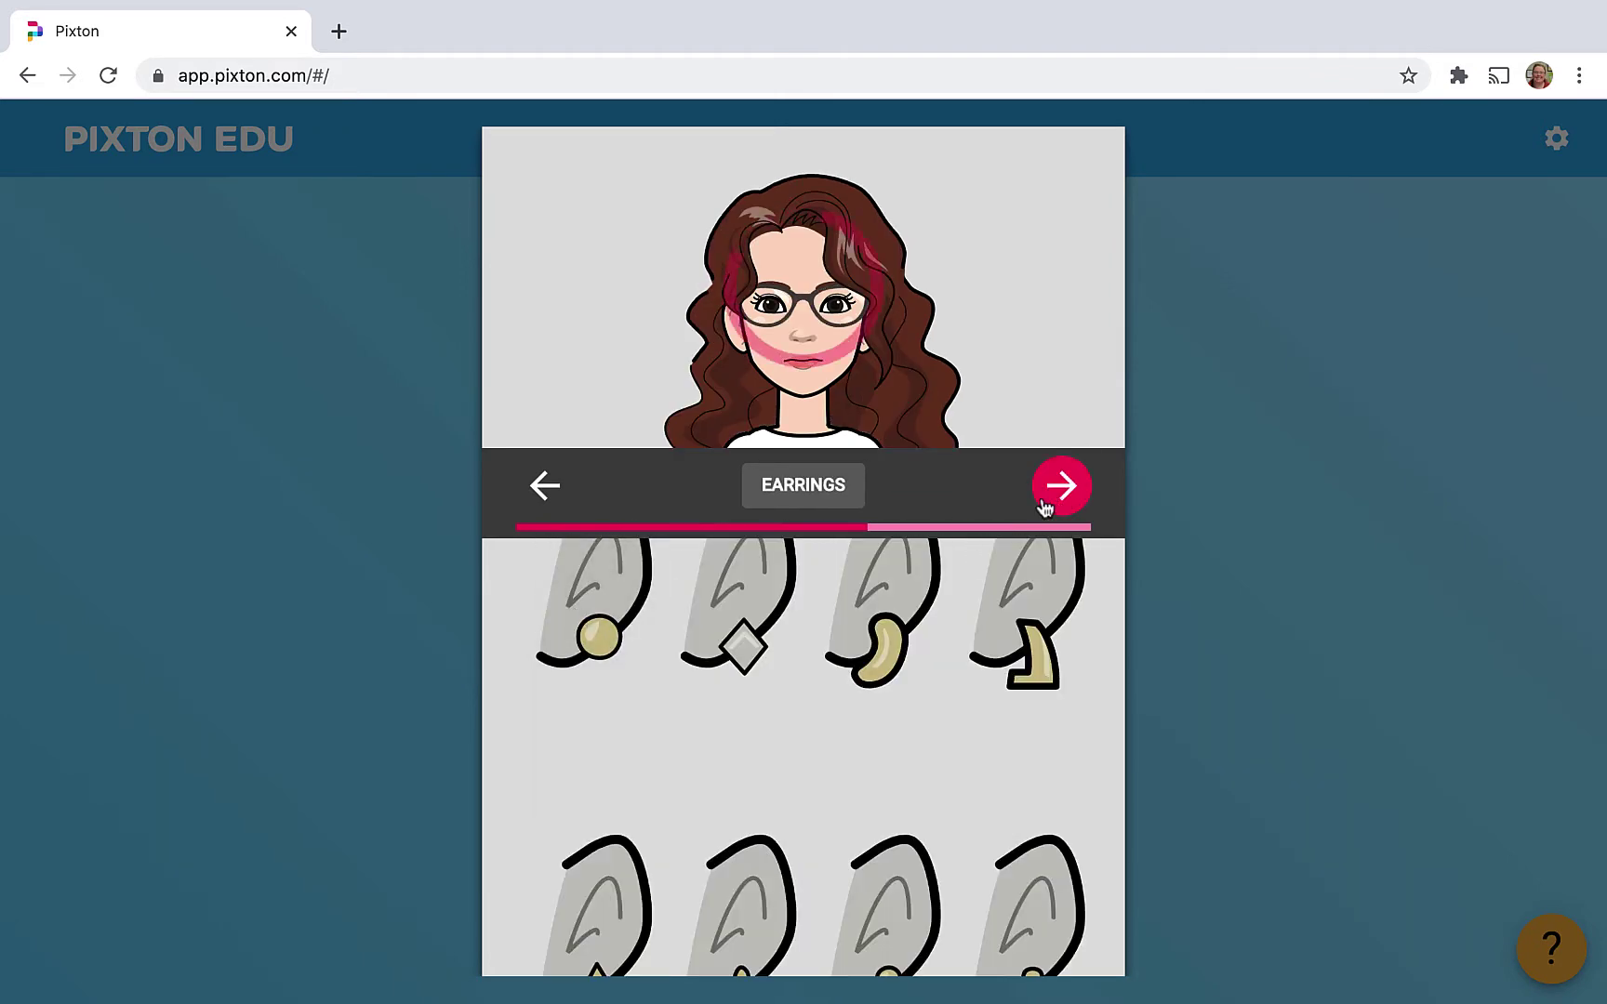
click(1061, 484)
click(653, 779)
click(1065, 483)
click(1006, 619)
click(1065, 485)
Put a flower headband on the avatar and give it a gentle smile.
scroll(1067, 707, up, 2)
click(1067, 674)
click(1068, 675)
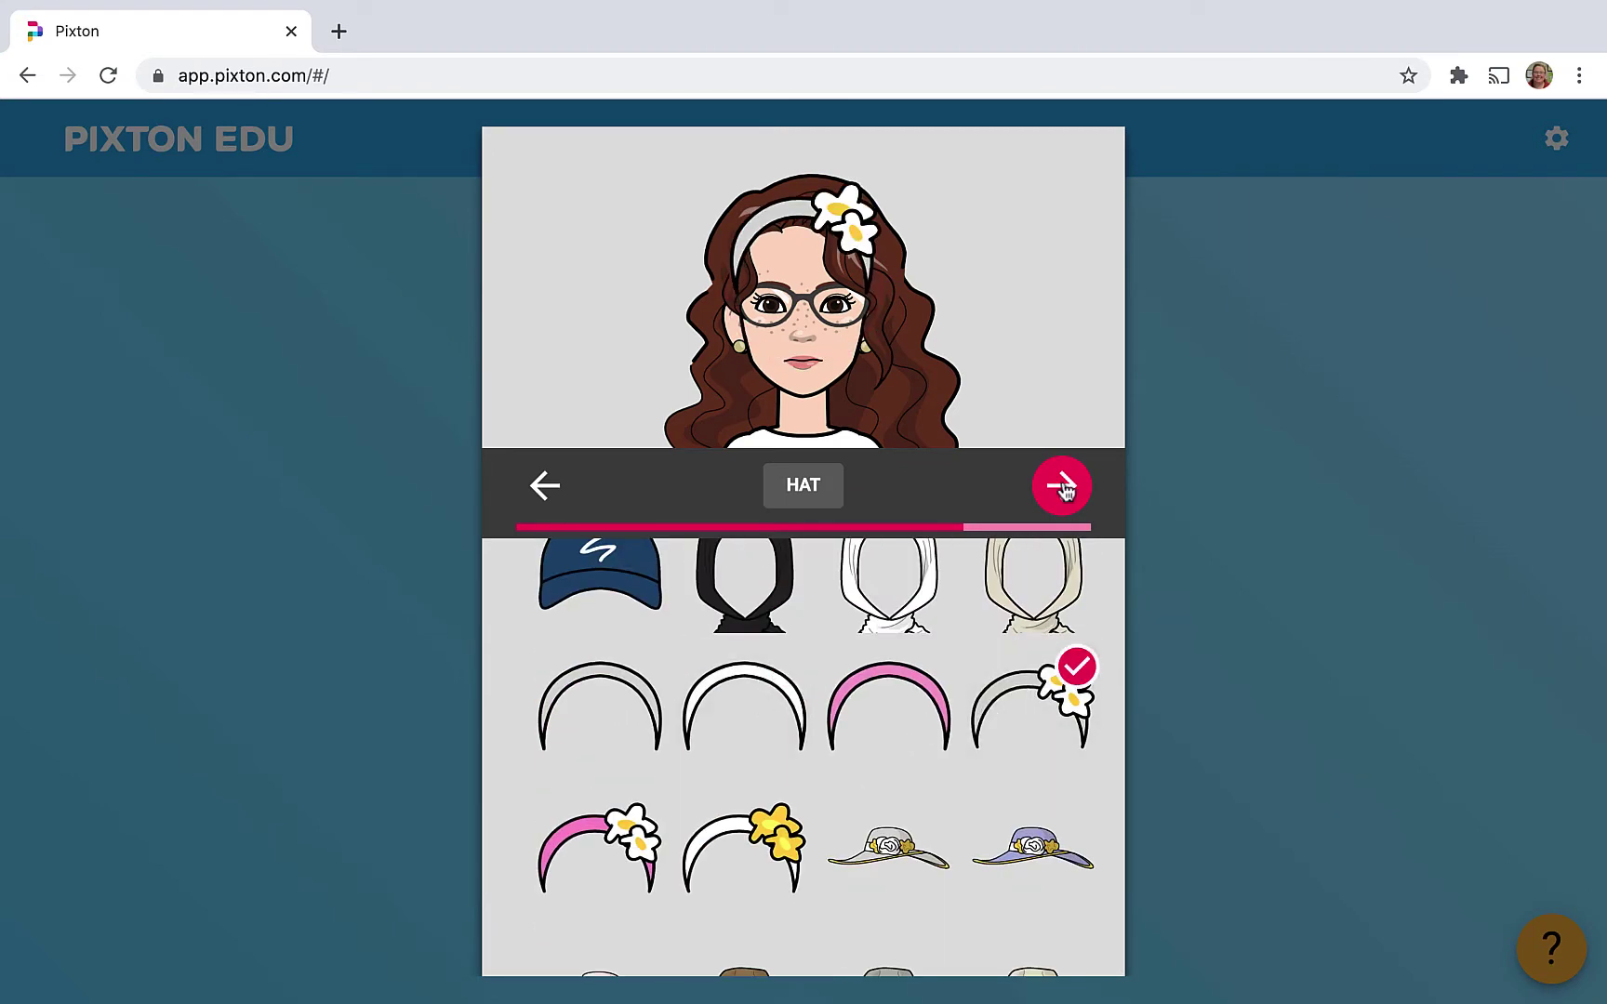
click(1061, 485)
scroll(1074, 720, down, 4)
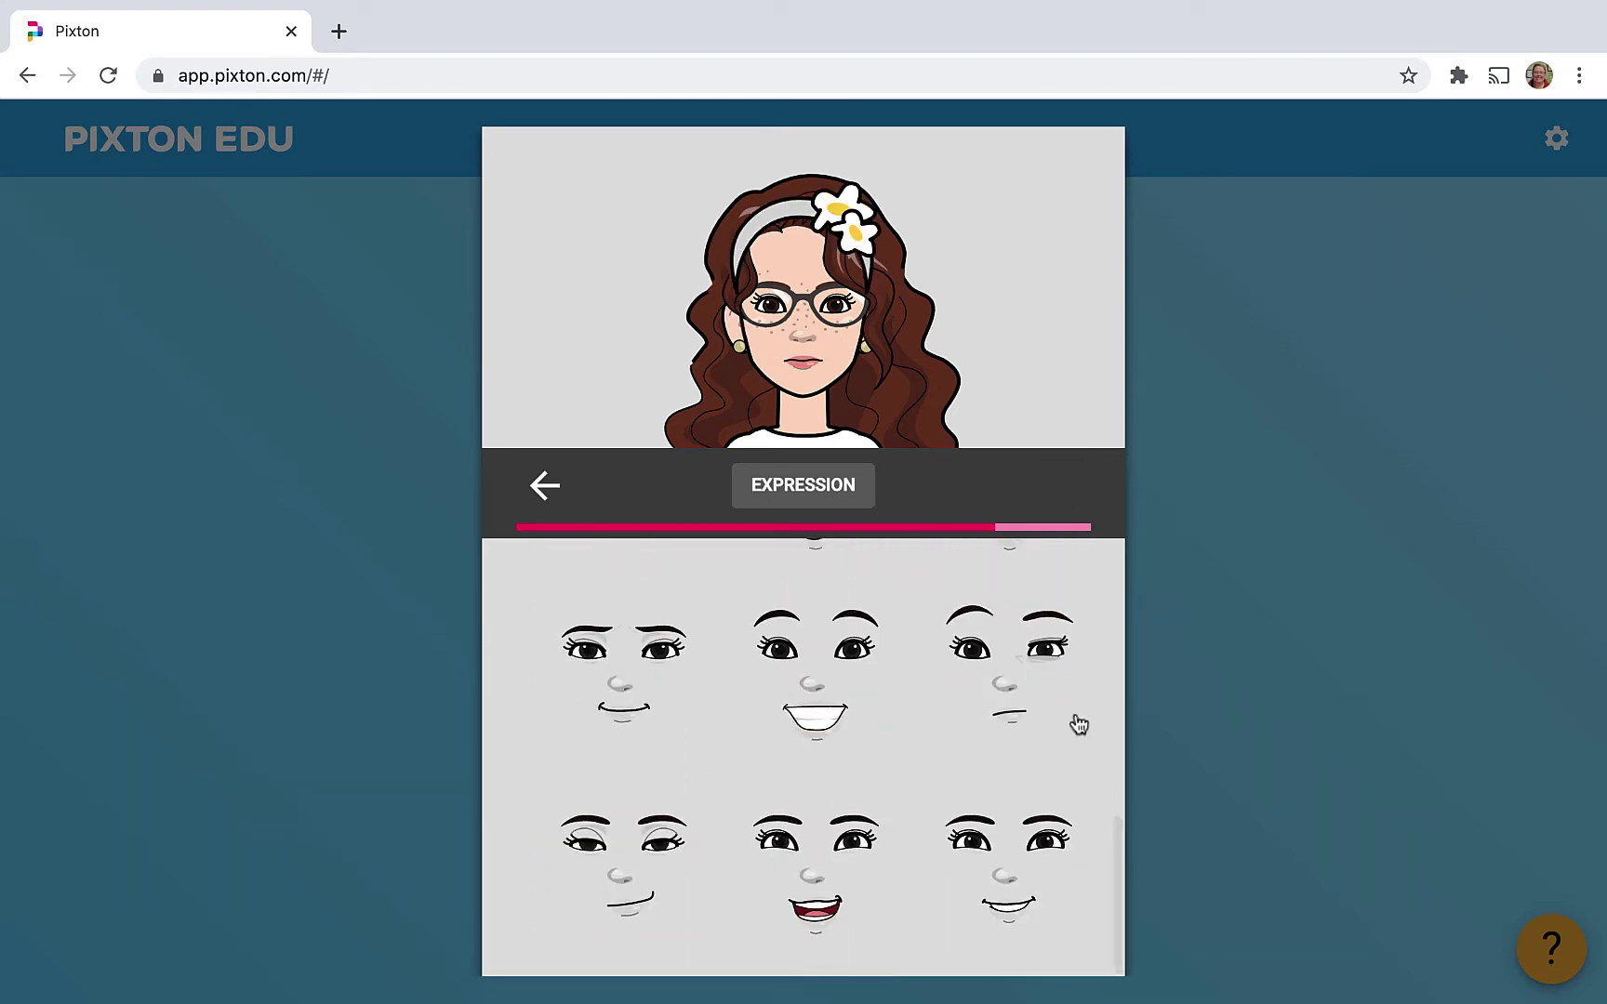
click(871, 846)
click(1008, 862)
click(1062, 484)
Dress the avatar in an outfit, keep average height, and set a standing pose.
scroll(1046, 731, down, 6)
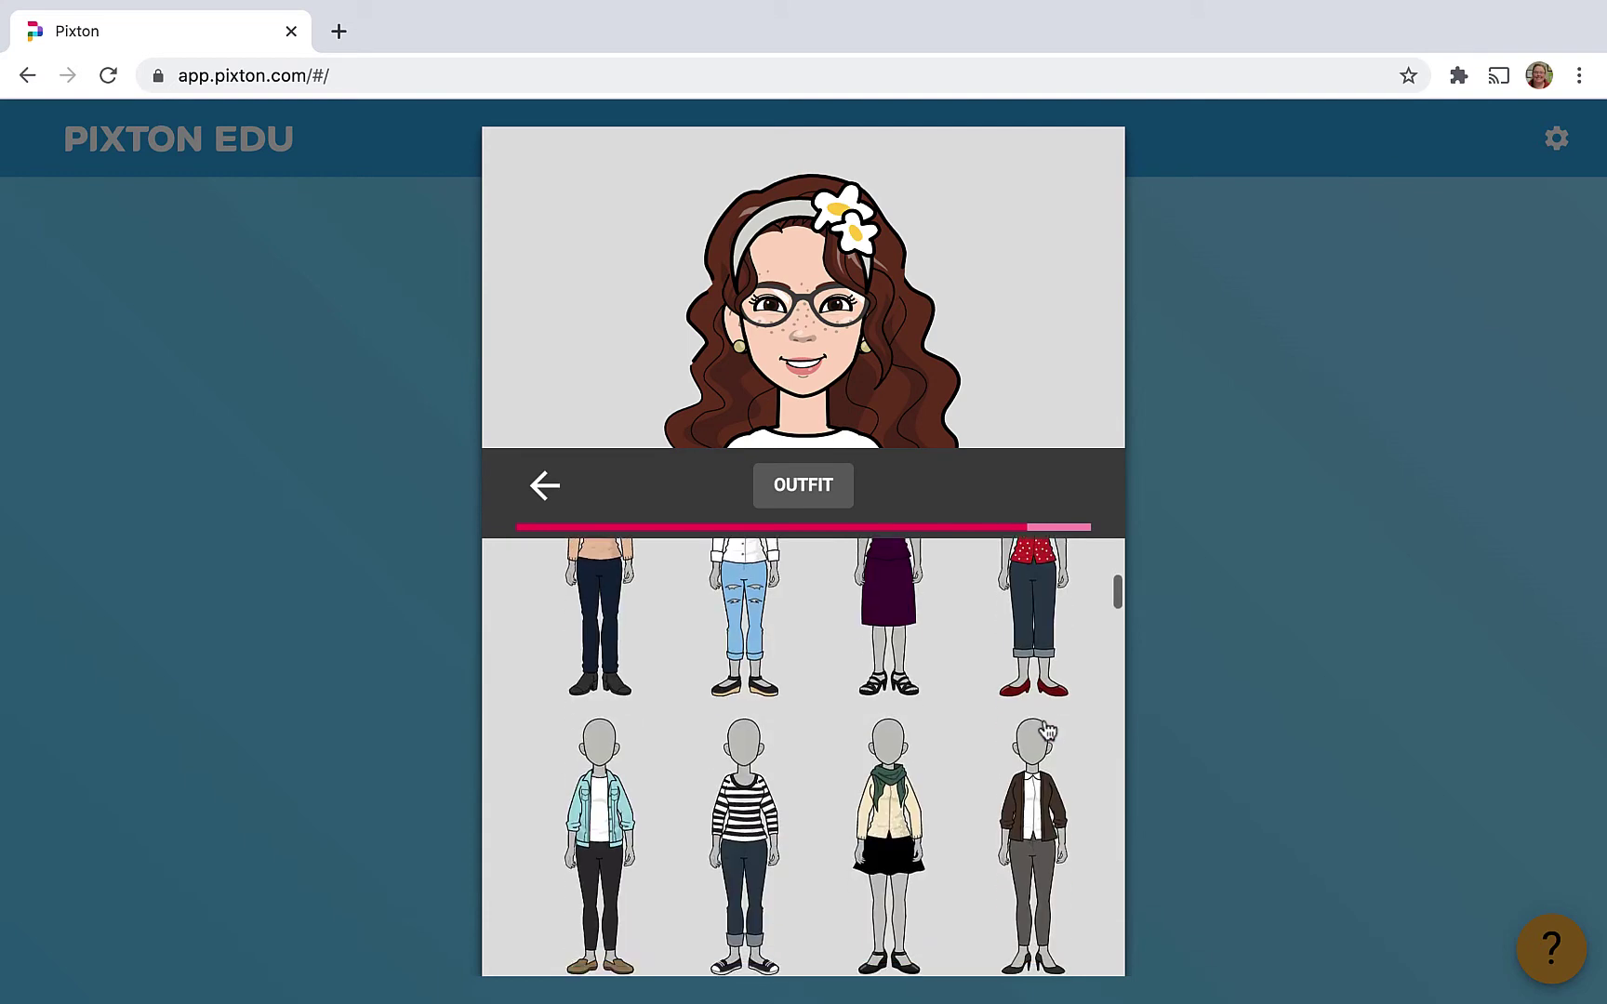
scroll(651, 651, up, 1)
click(614, 613)
click(1061, 485)
click(983, 755)
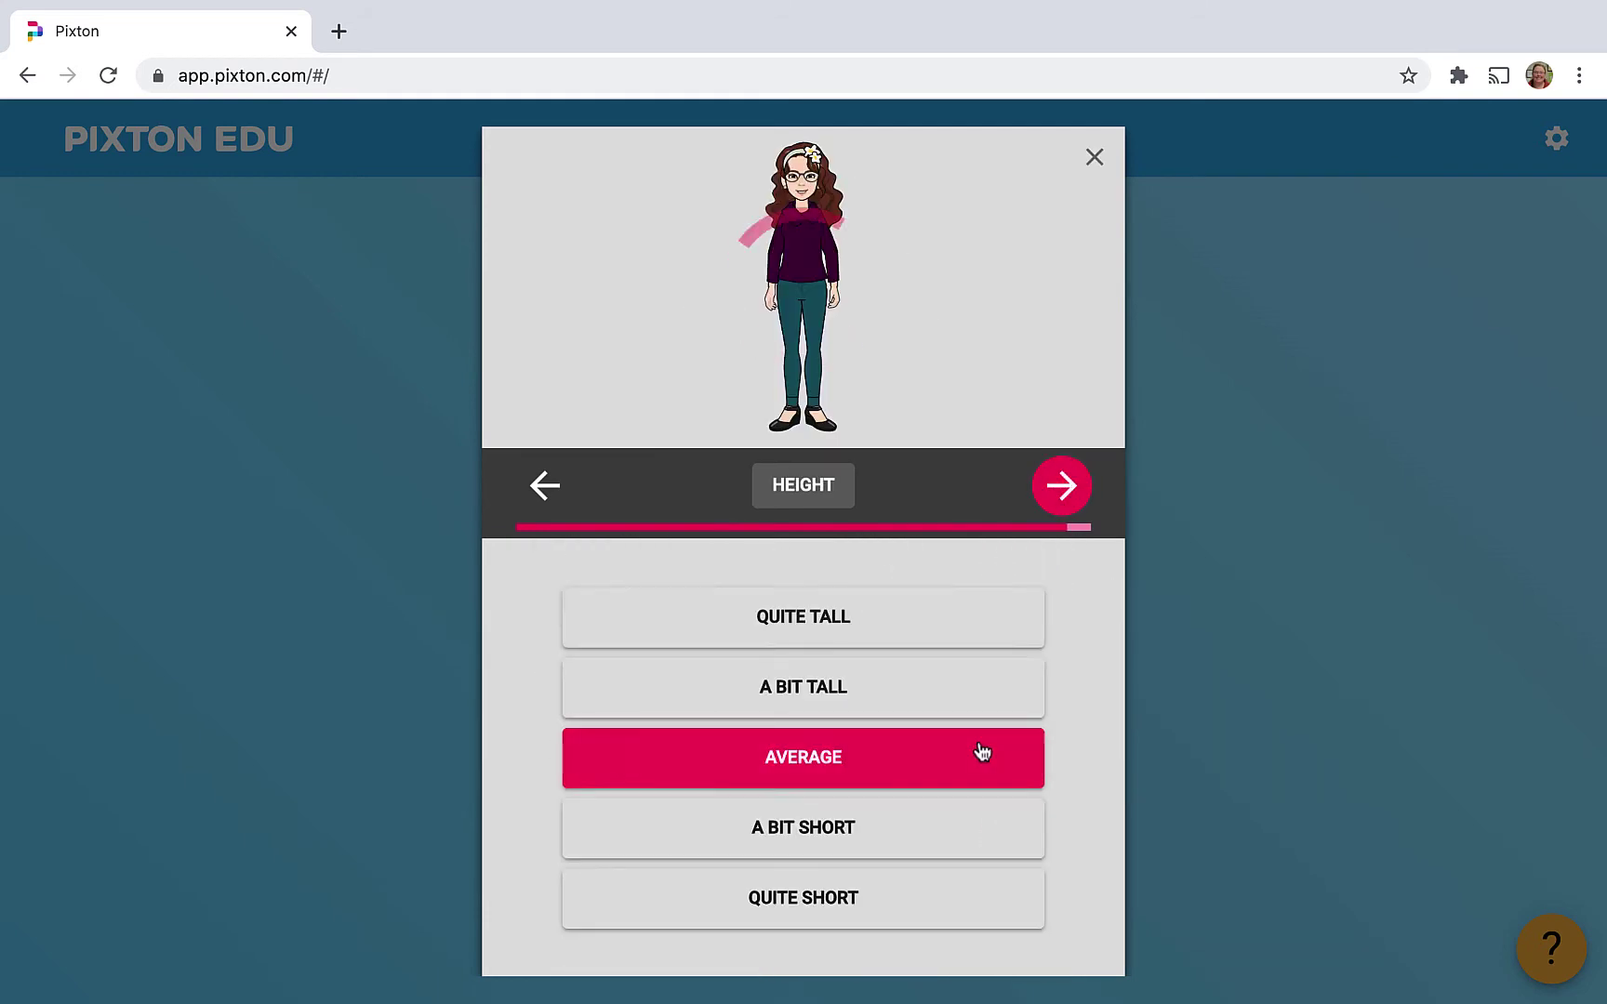
click(1058, 487)
scroll(930, 772, down, 5)
click(890, 761)
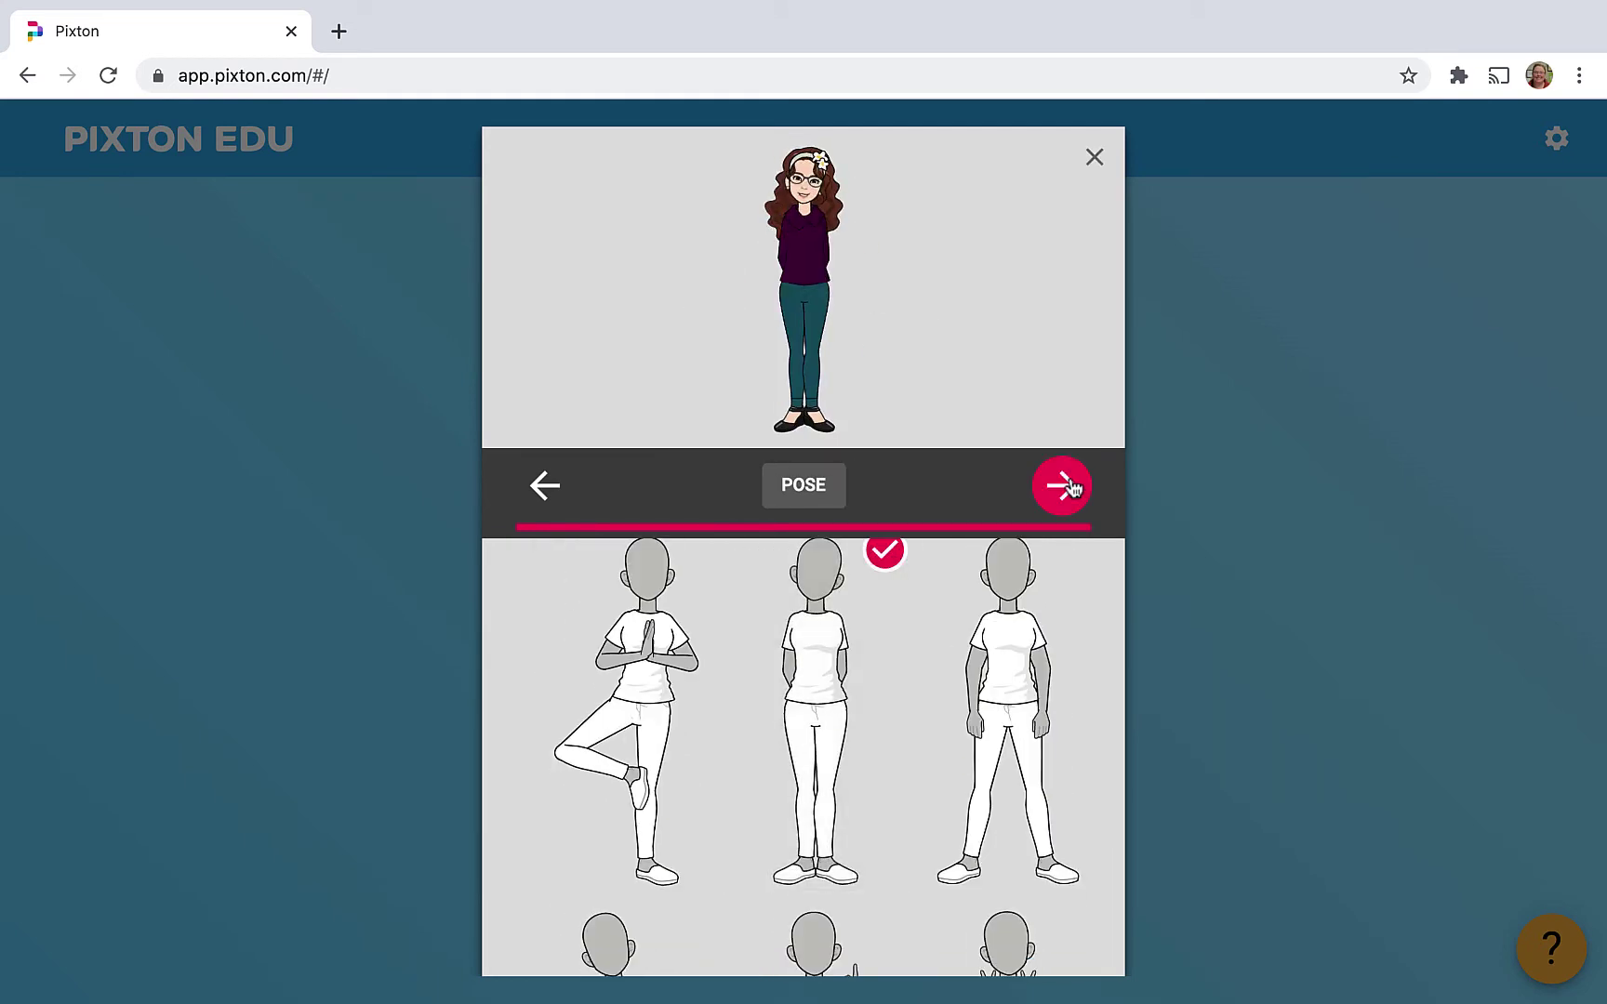
click(1061, 485)
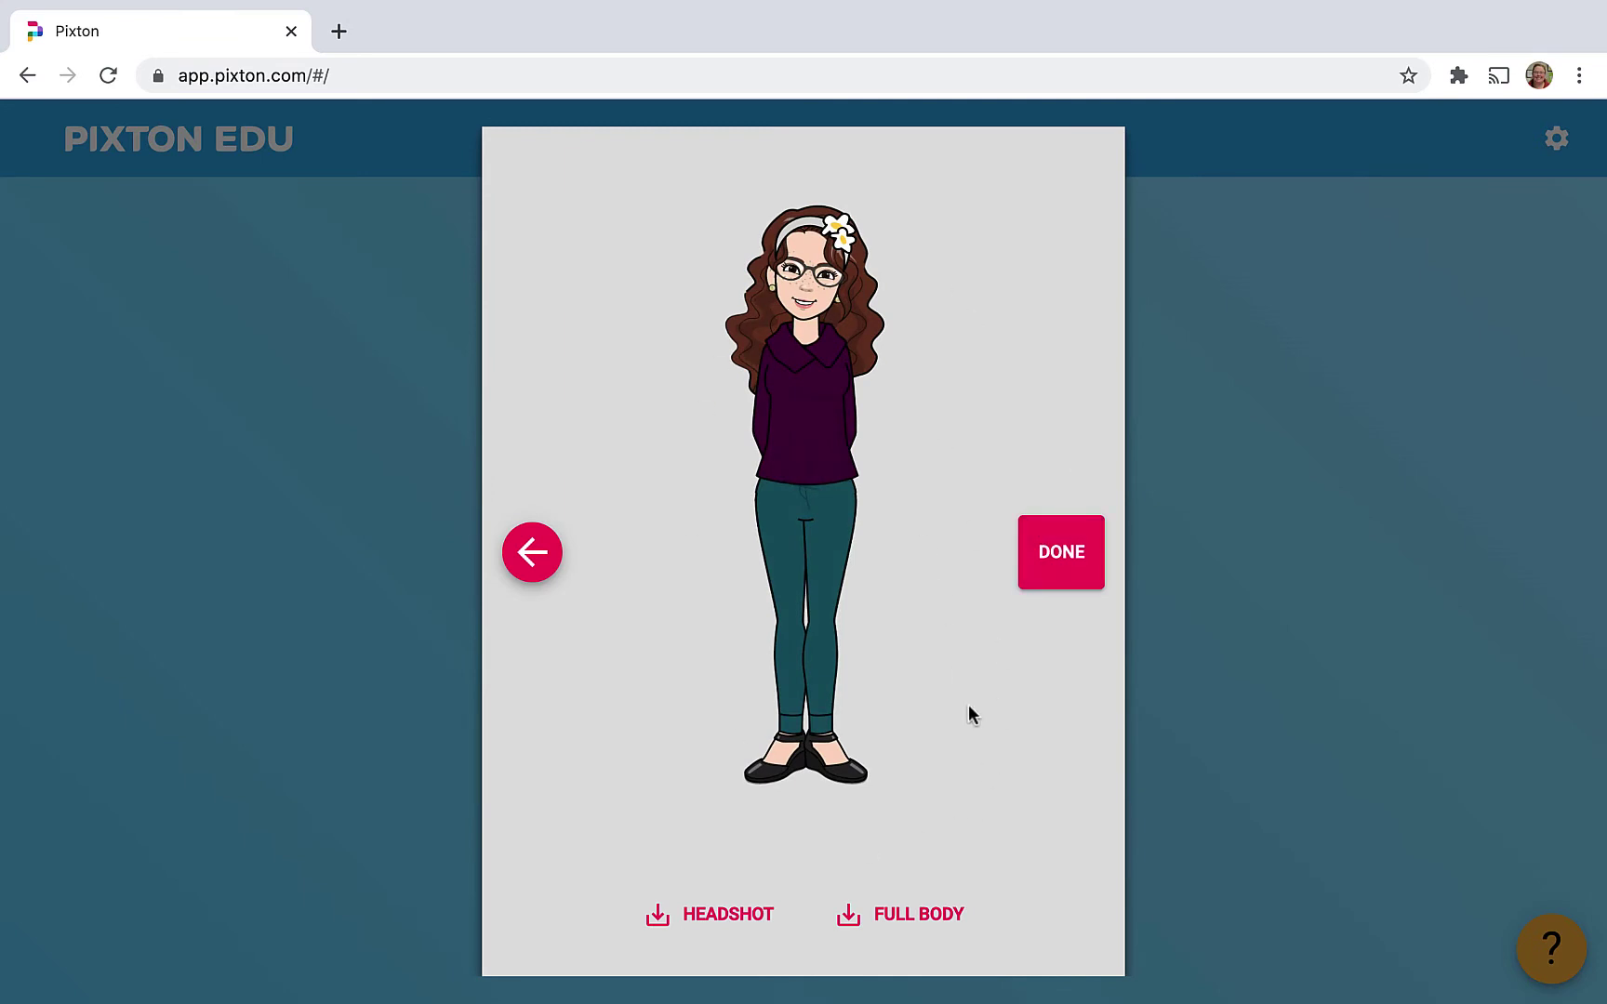
Download the avatar headshot, add the avatar to the class photo, and go to the class page.
click(741, 920)
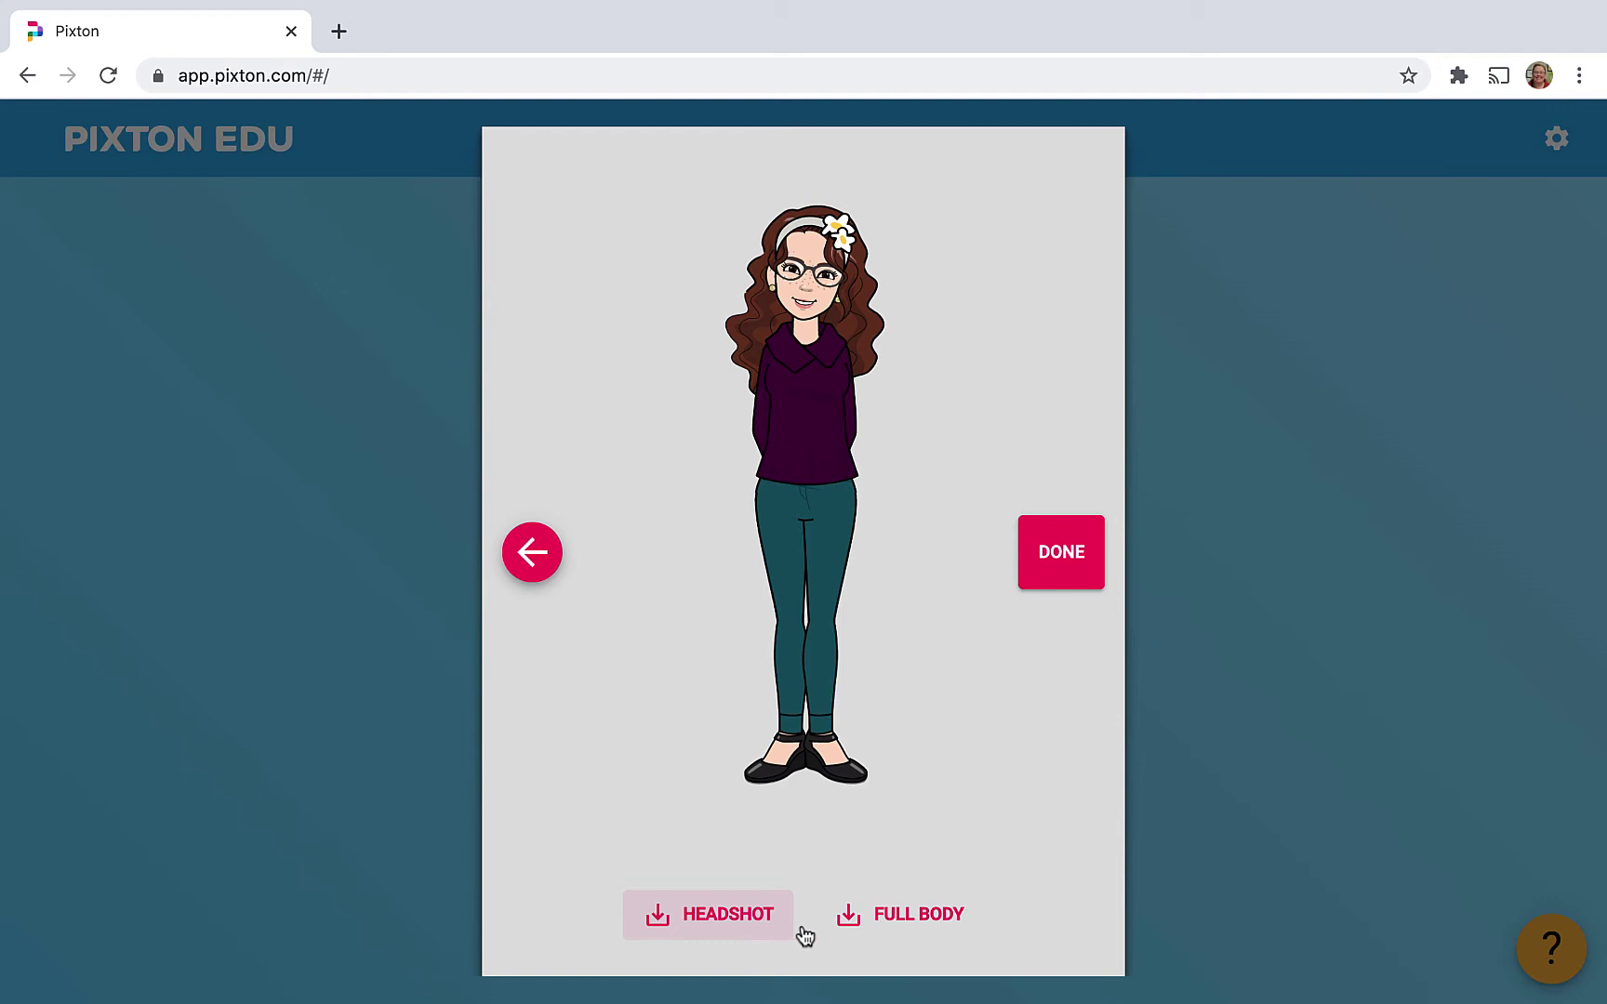
click(1051, 560)
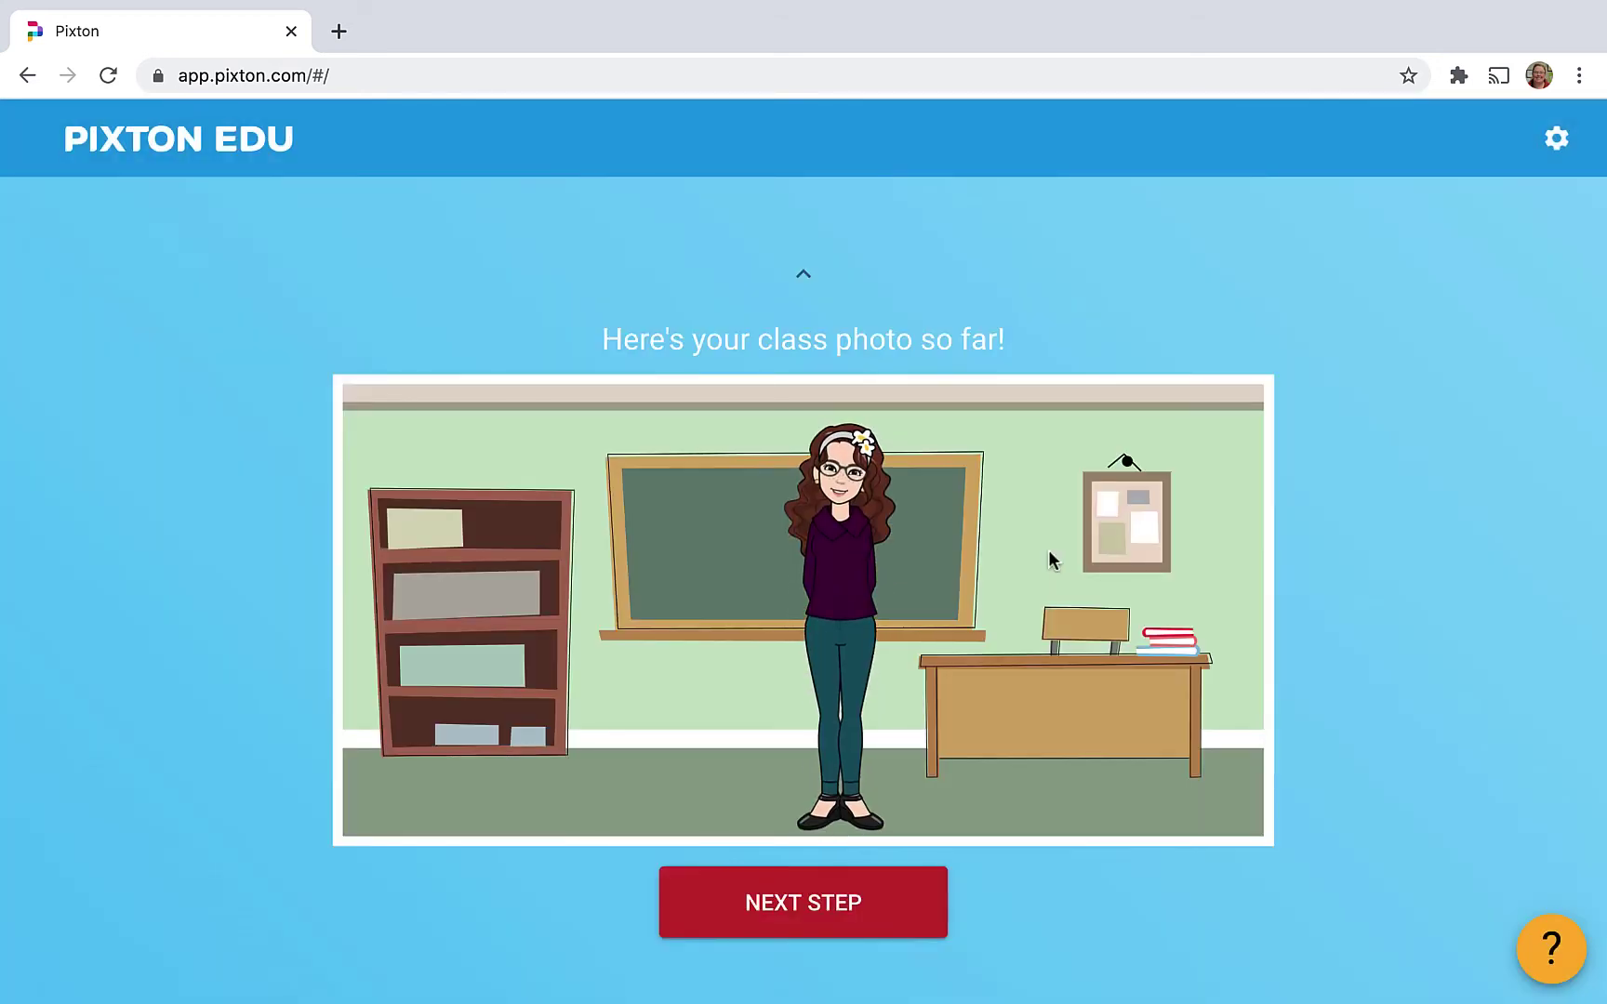
click(822, 924)
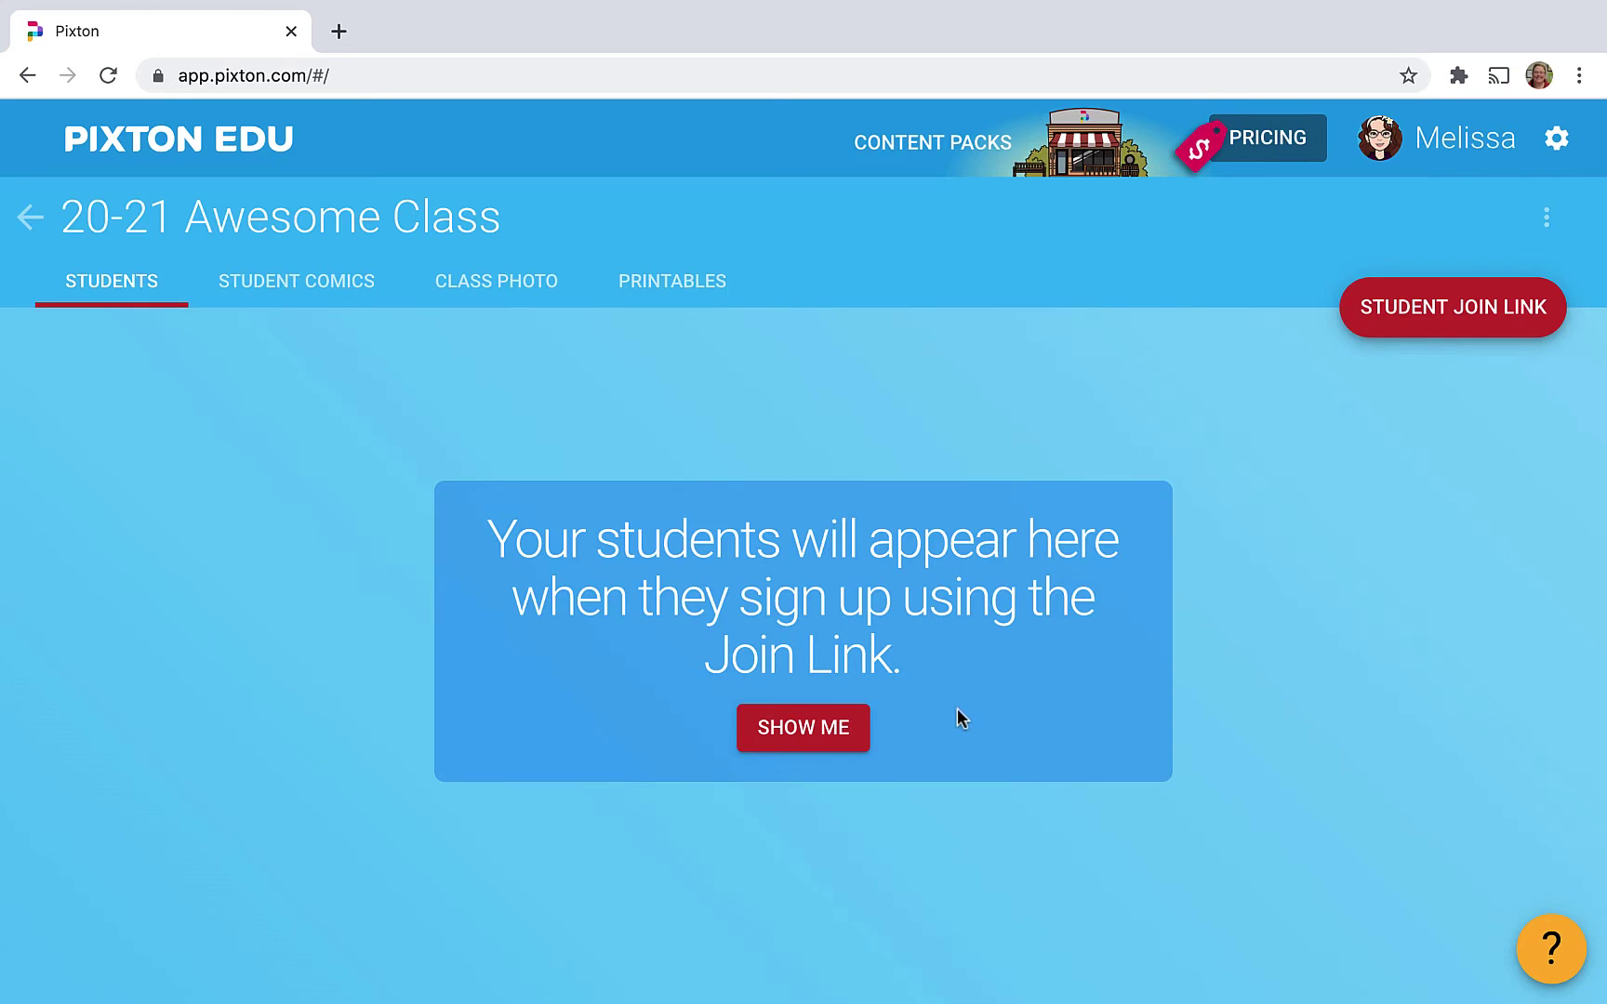
Copy the student join link from the 'How students join this class' dialog.
click(828, 731)
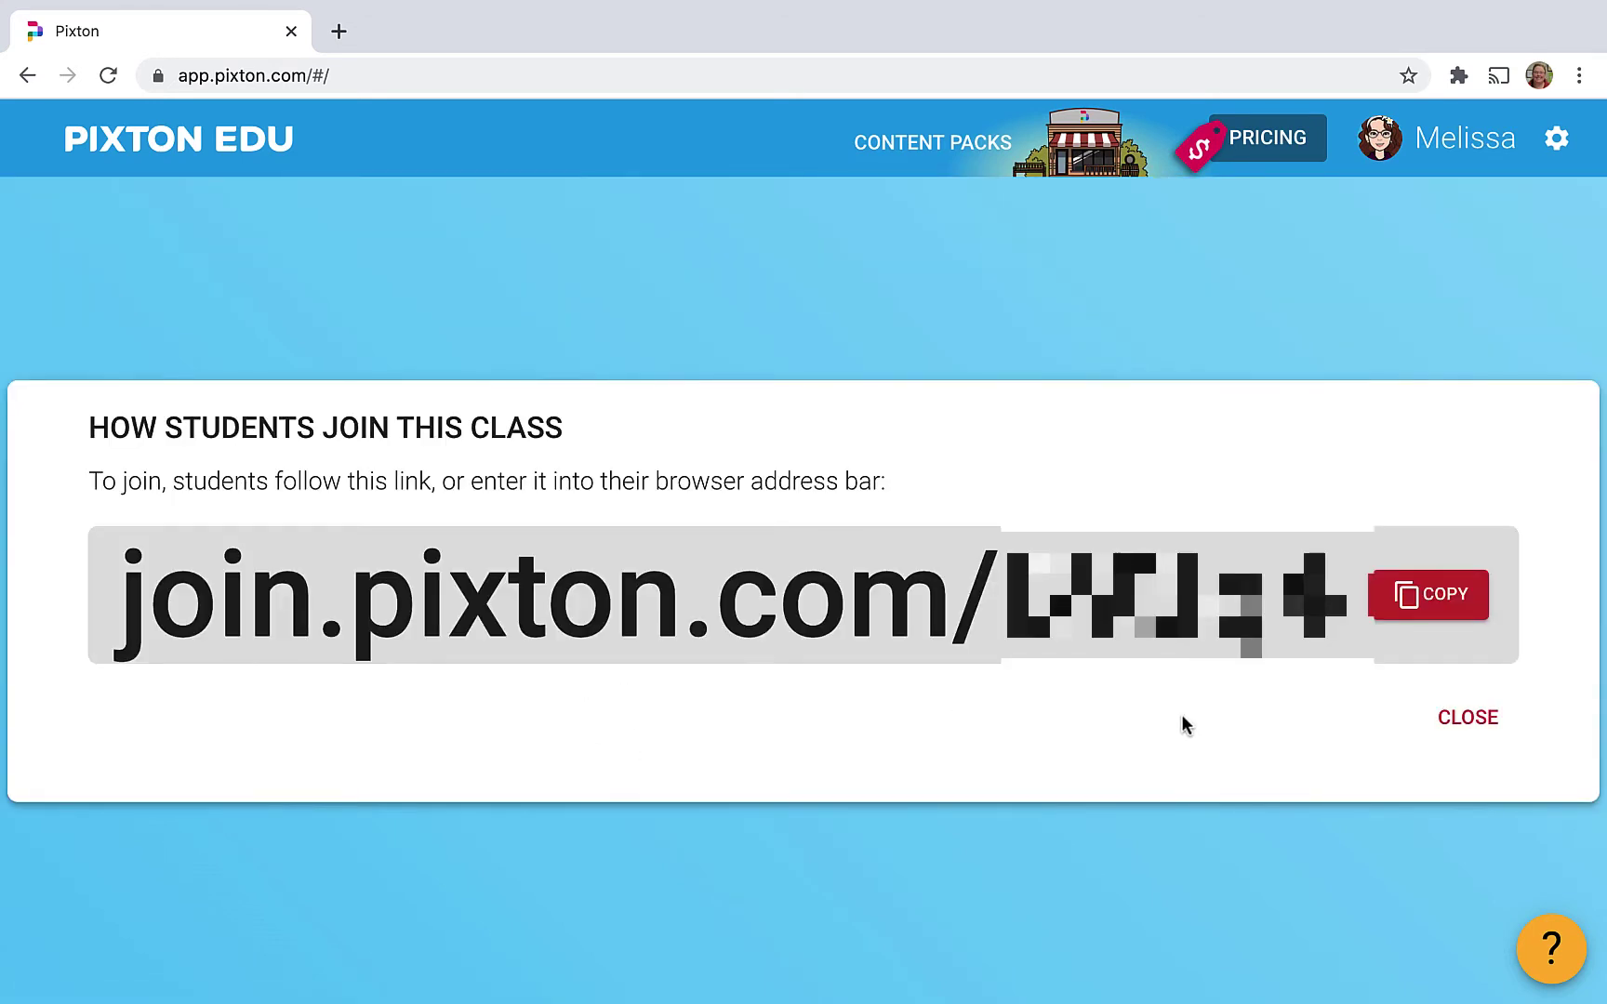
click(1422, 604)
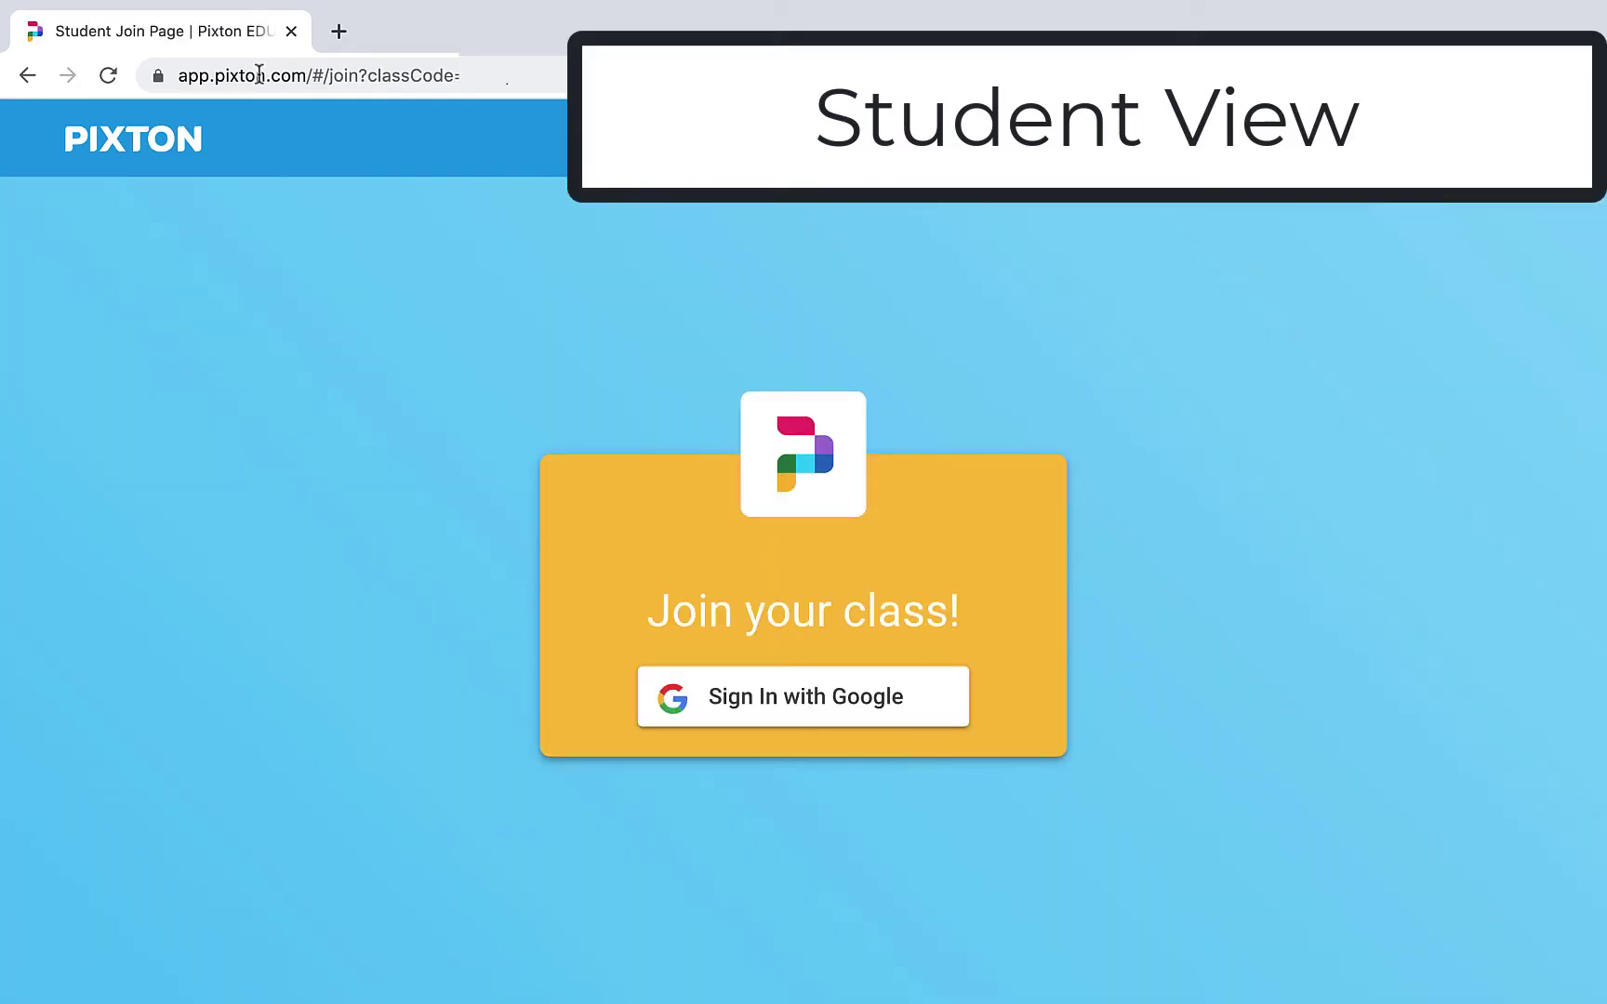
Sign in to the class with the student's Google account.
click(819, 705)
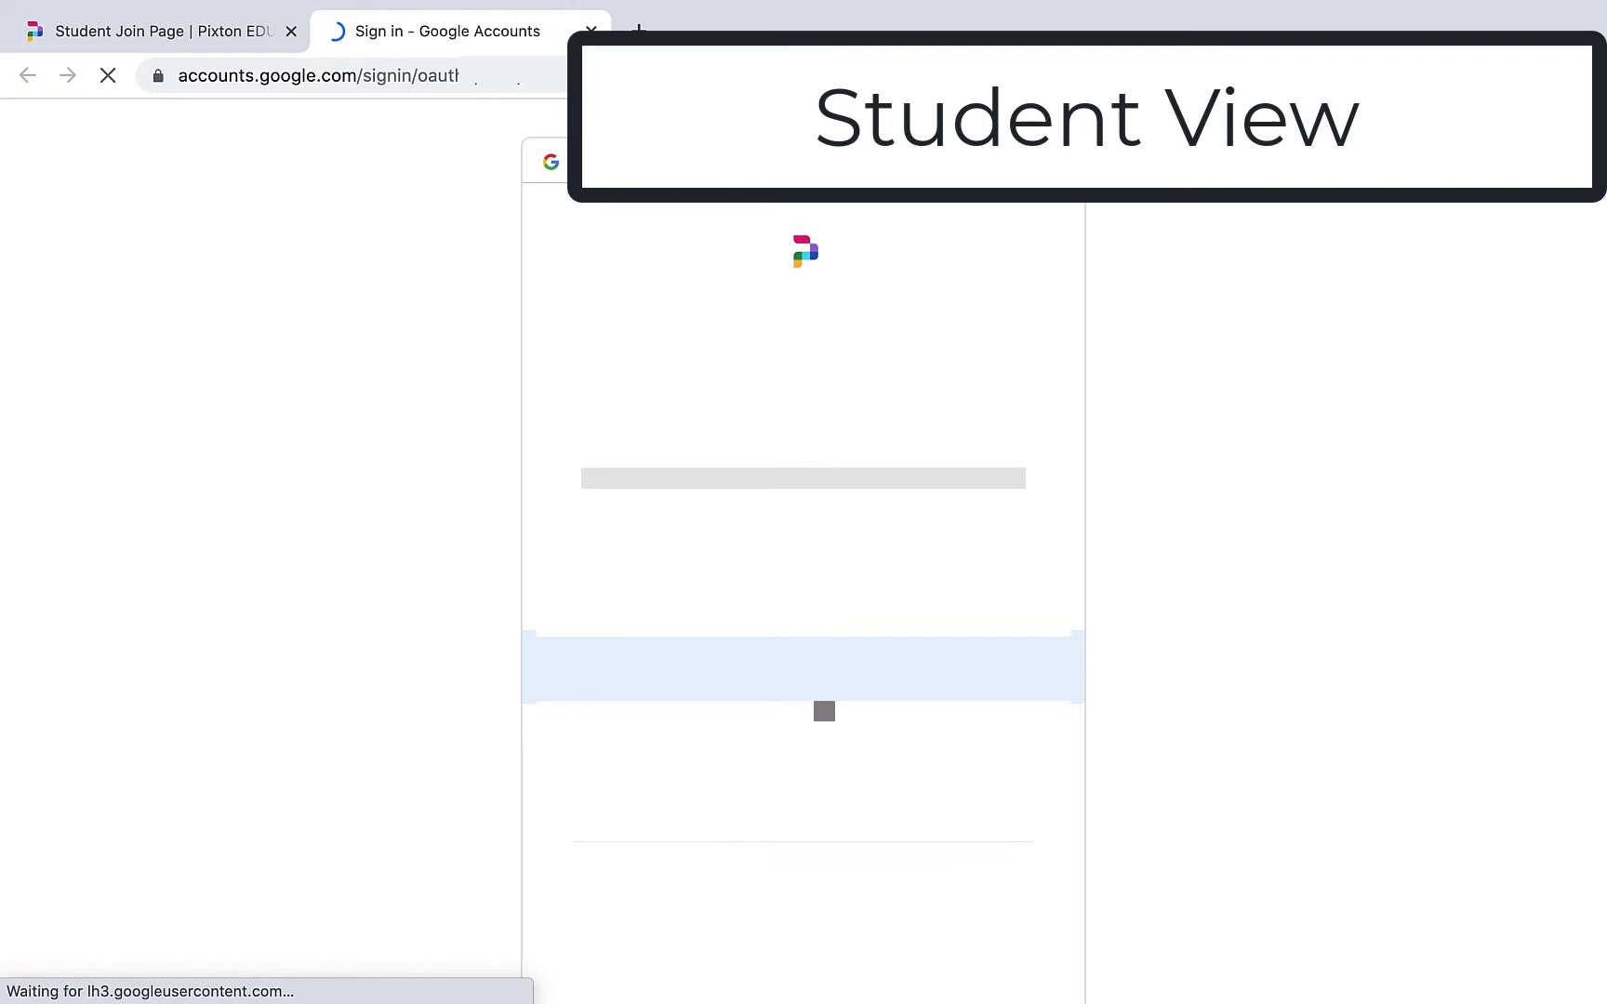
click(987, 512)
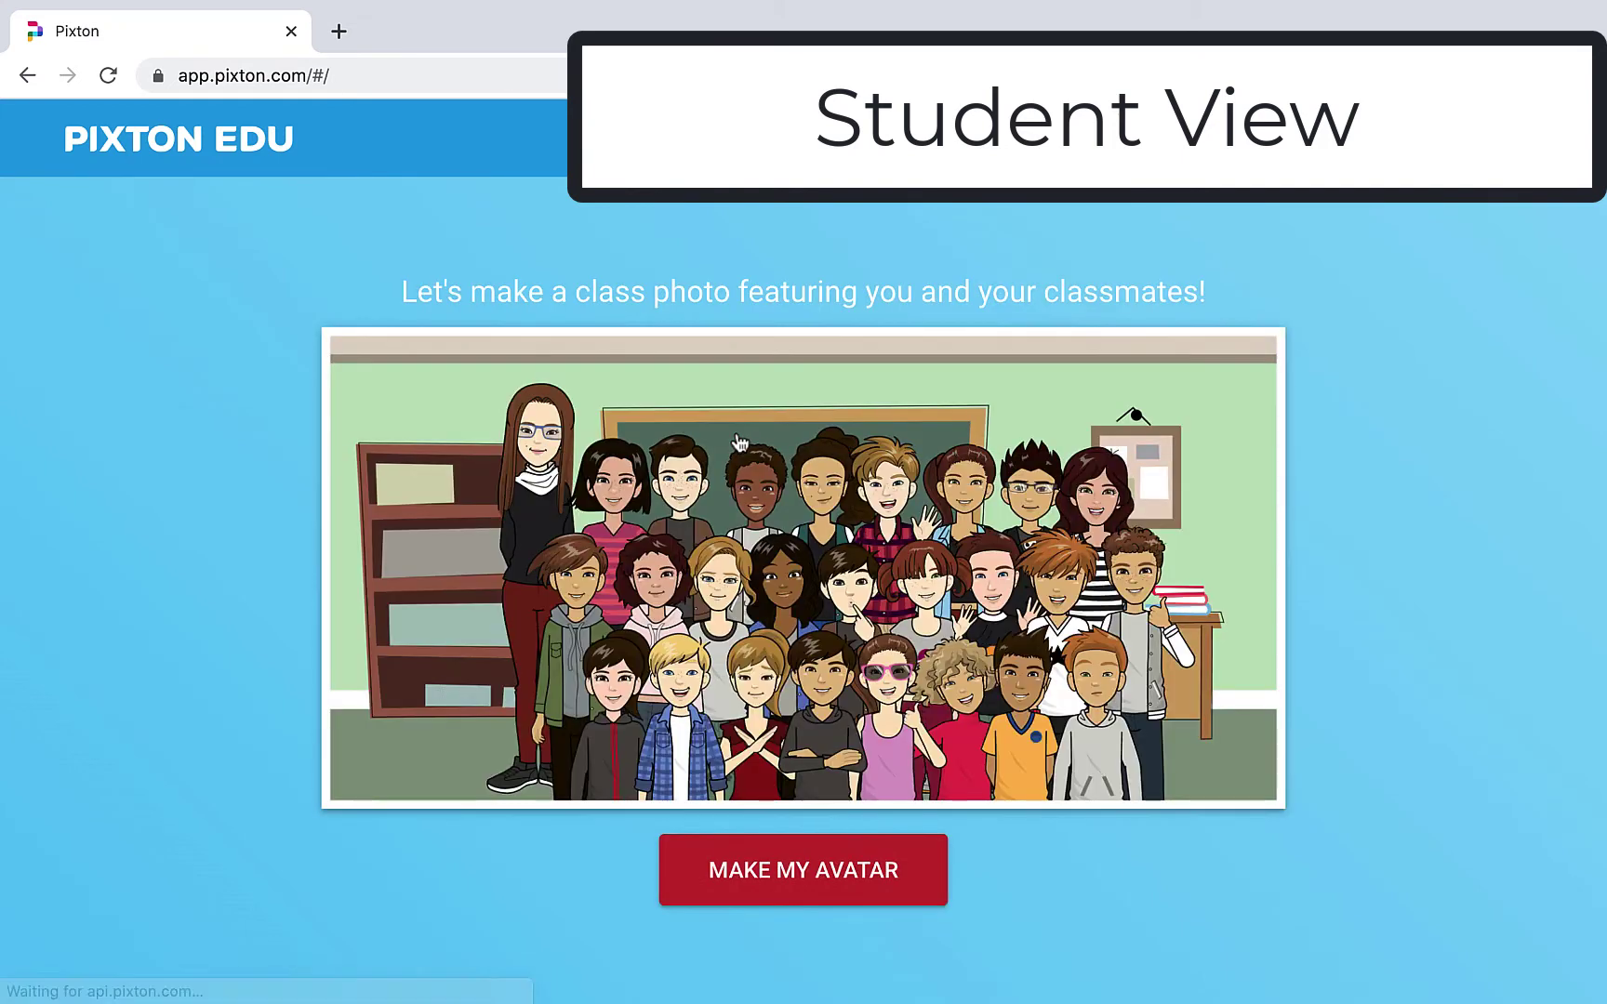
Start the student avatar with brown skin and dark curly hair.
click(825, 879)
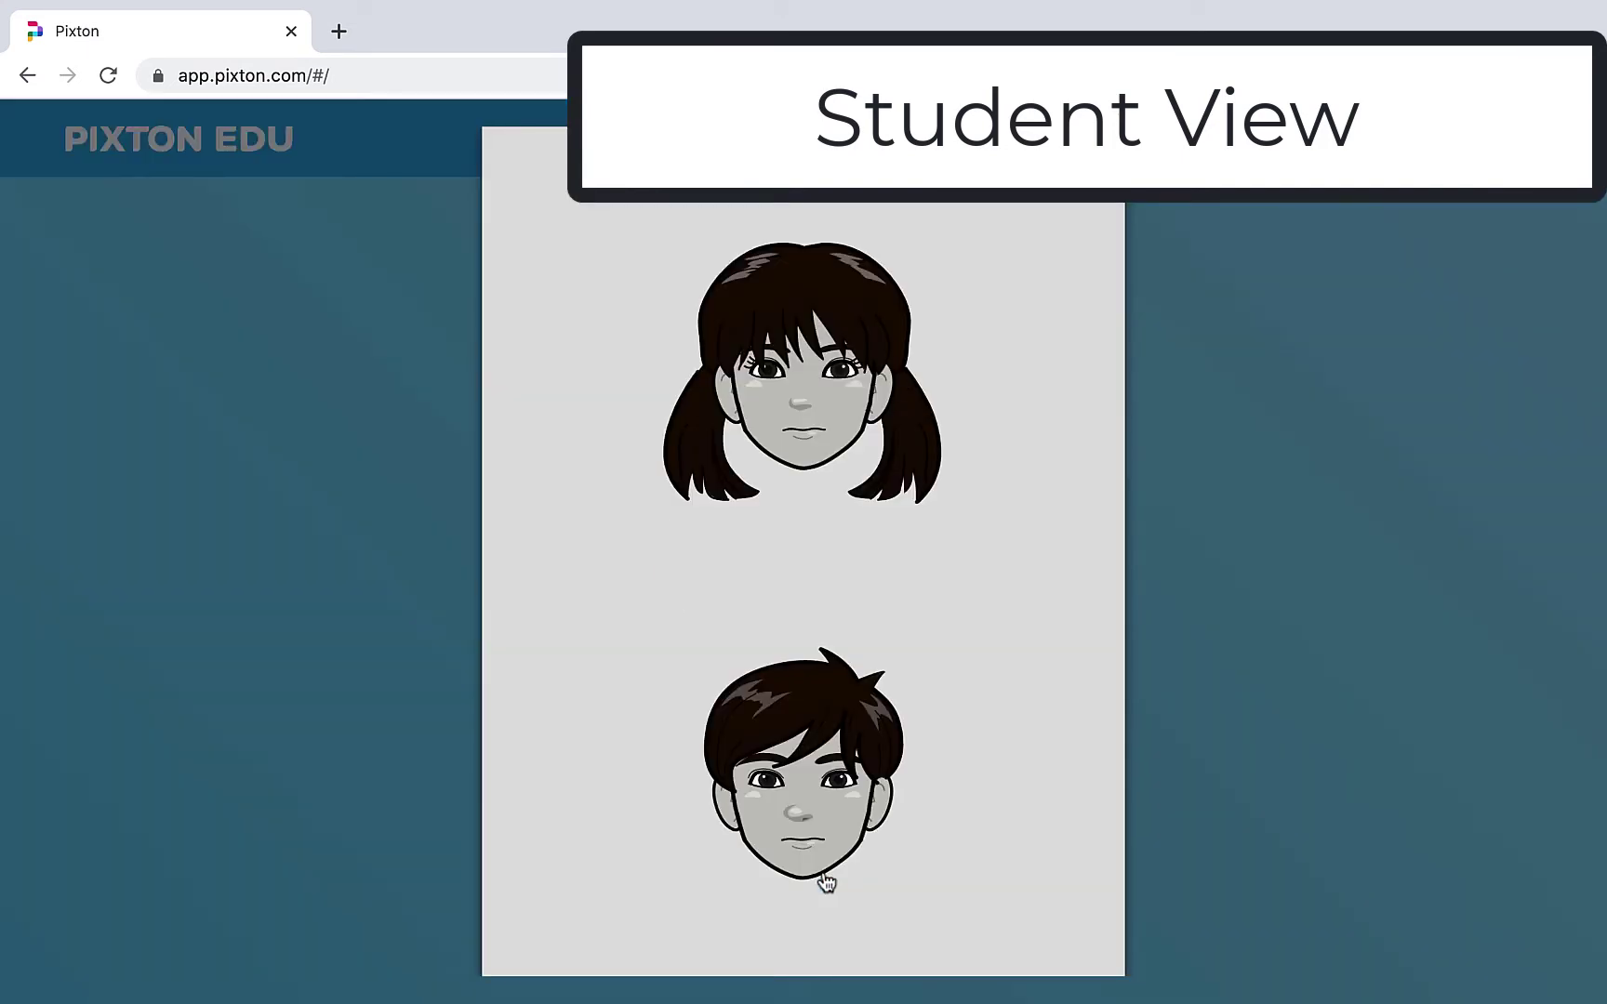
scroll(761, 713, down, 1)
click(759, 758)
click(1060, 486)
scroll(762, 786, down, 4)
scroll(679, 716, up, 5)
click(624, 638)
click(1068, 486)
scroll(897, 755, down, 3)
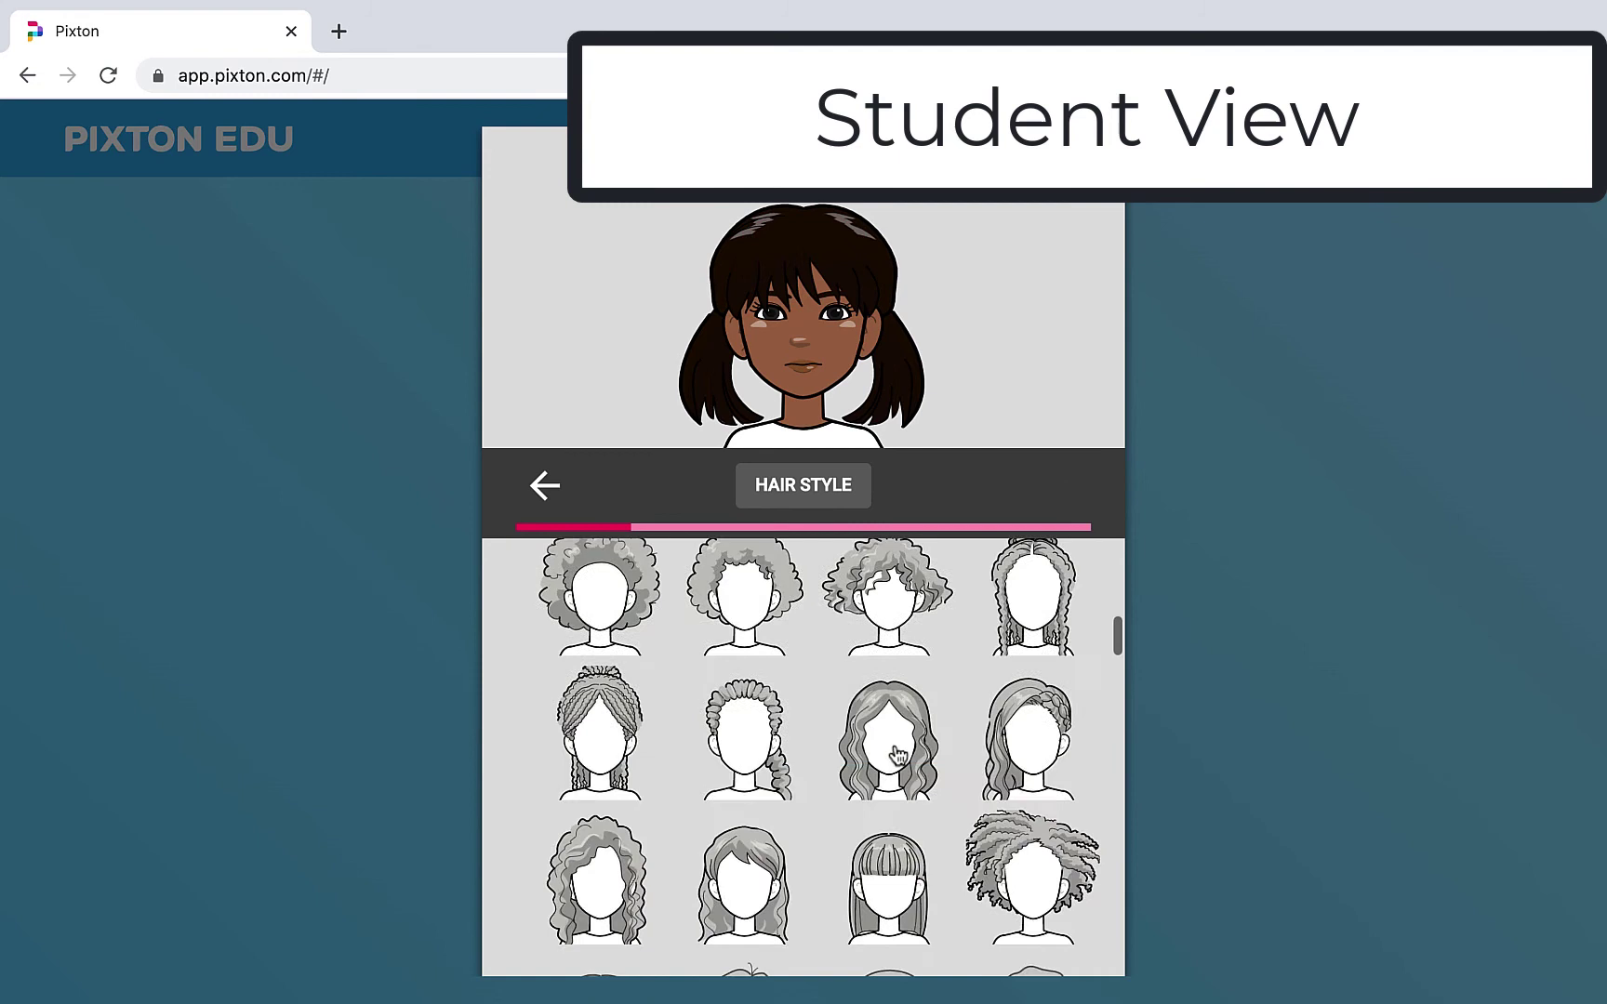
click(893, 618)
Choose the top eye shape, second eyebrow style and dark-brown eyes, with default nose and lips and no glasses.
click(1068, 491)
click(972, 679)
click(1068, 485)
click(968, 800)
click(1065, 486)
click(749, 612)
click(1061, 487)
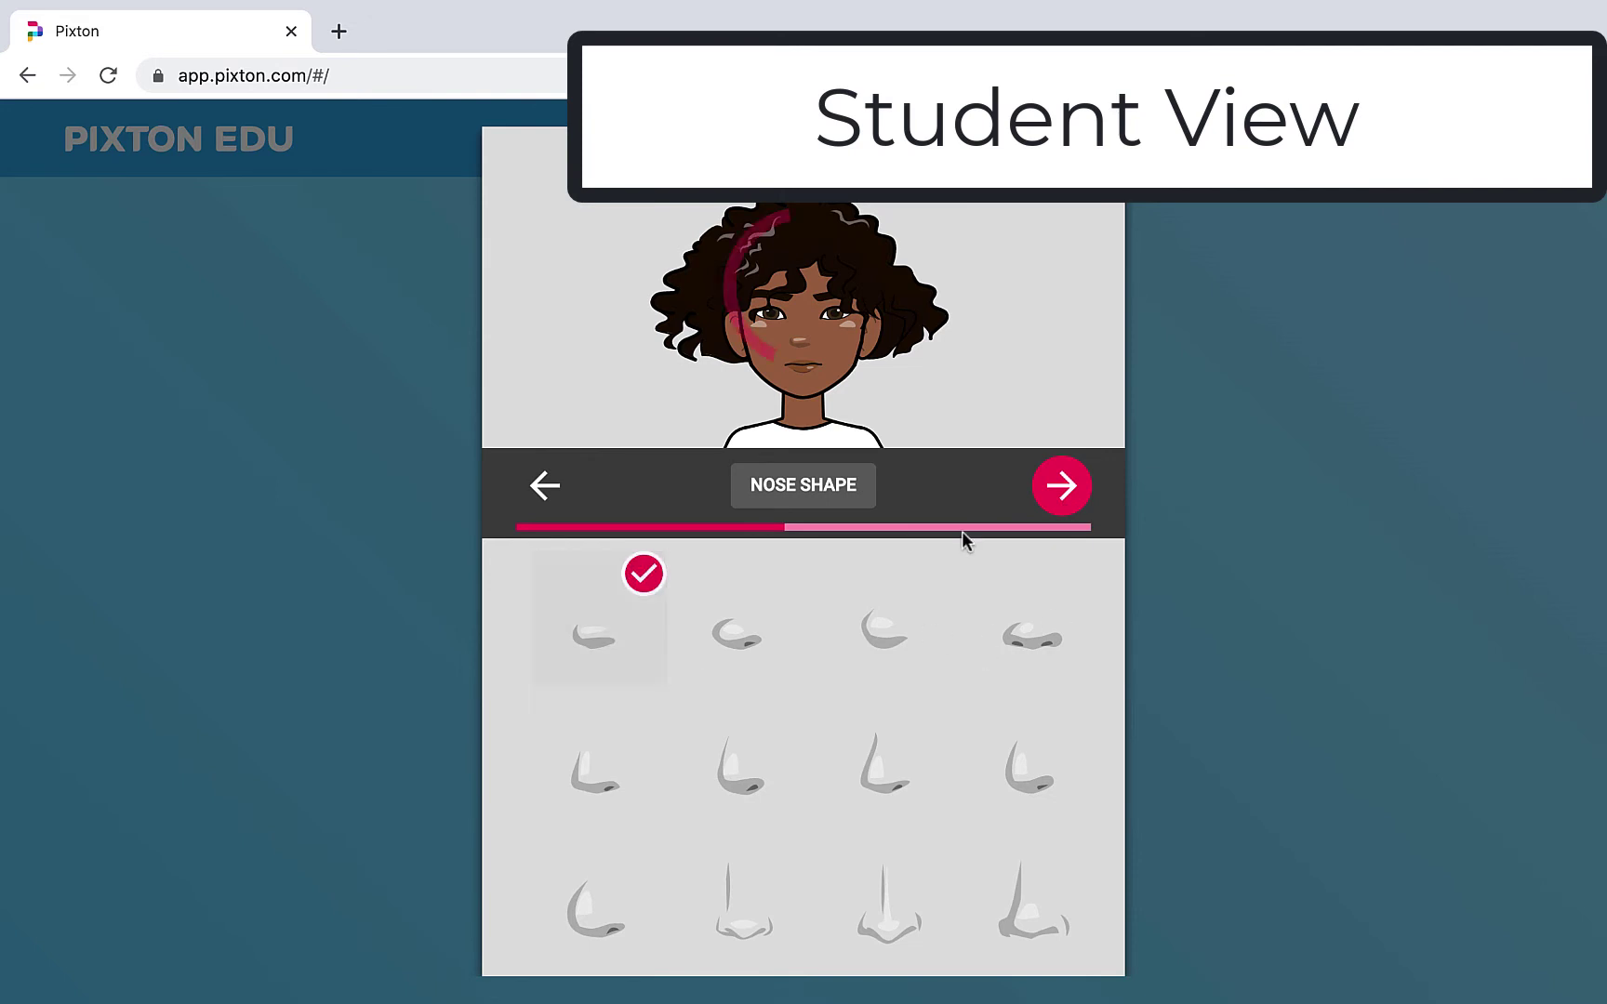
click(1061, 486)
click(1061, 487)
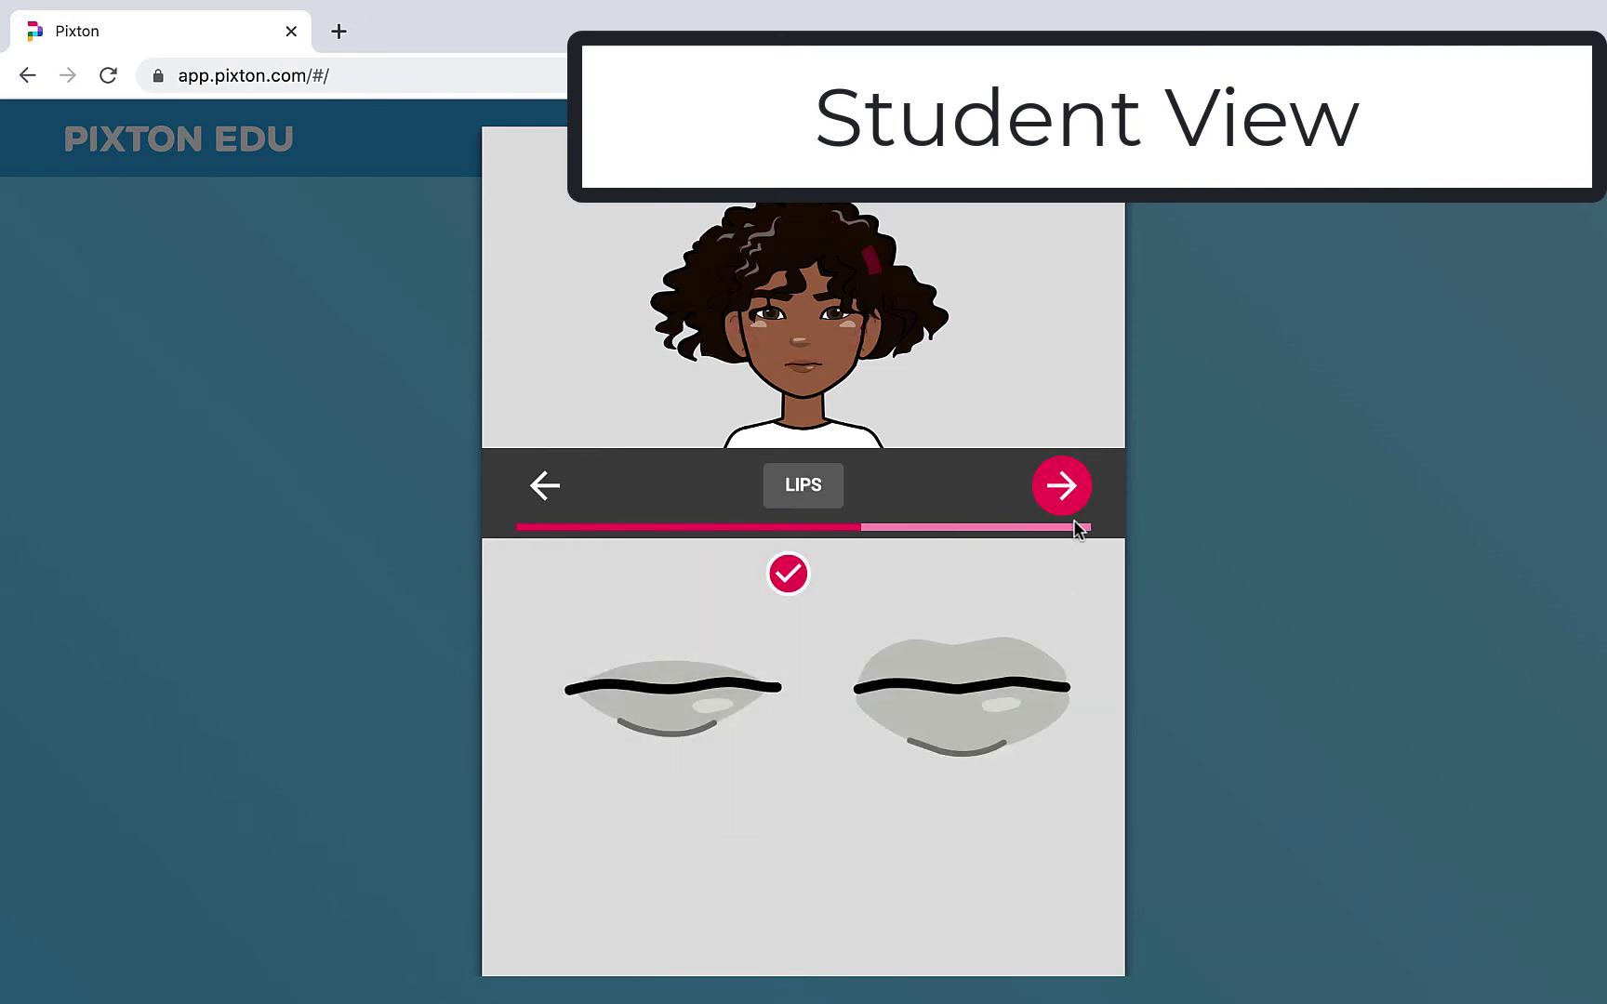
click(1061, 485)
Add freckles and a white cap, keeping the default expression and first outfit.
click(825, 639)
click(1063, 481)
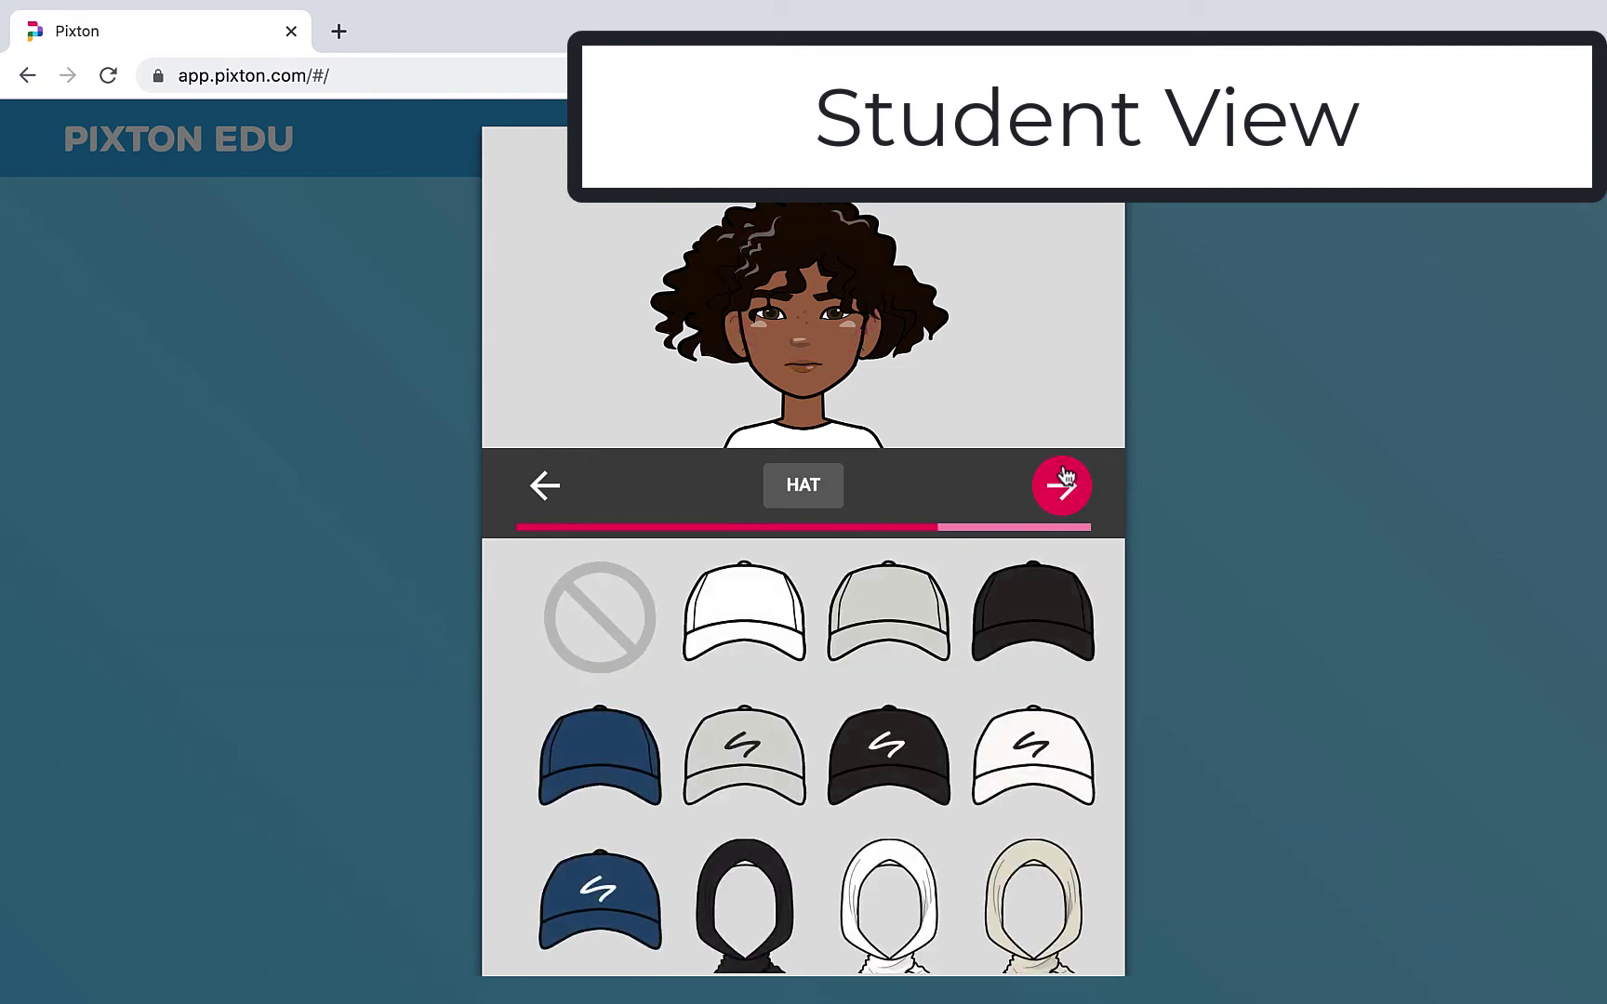
click(744, 606)
click(1066, 489)
click(1081, 486)
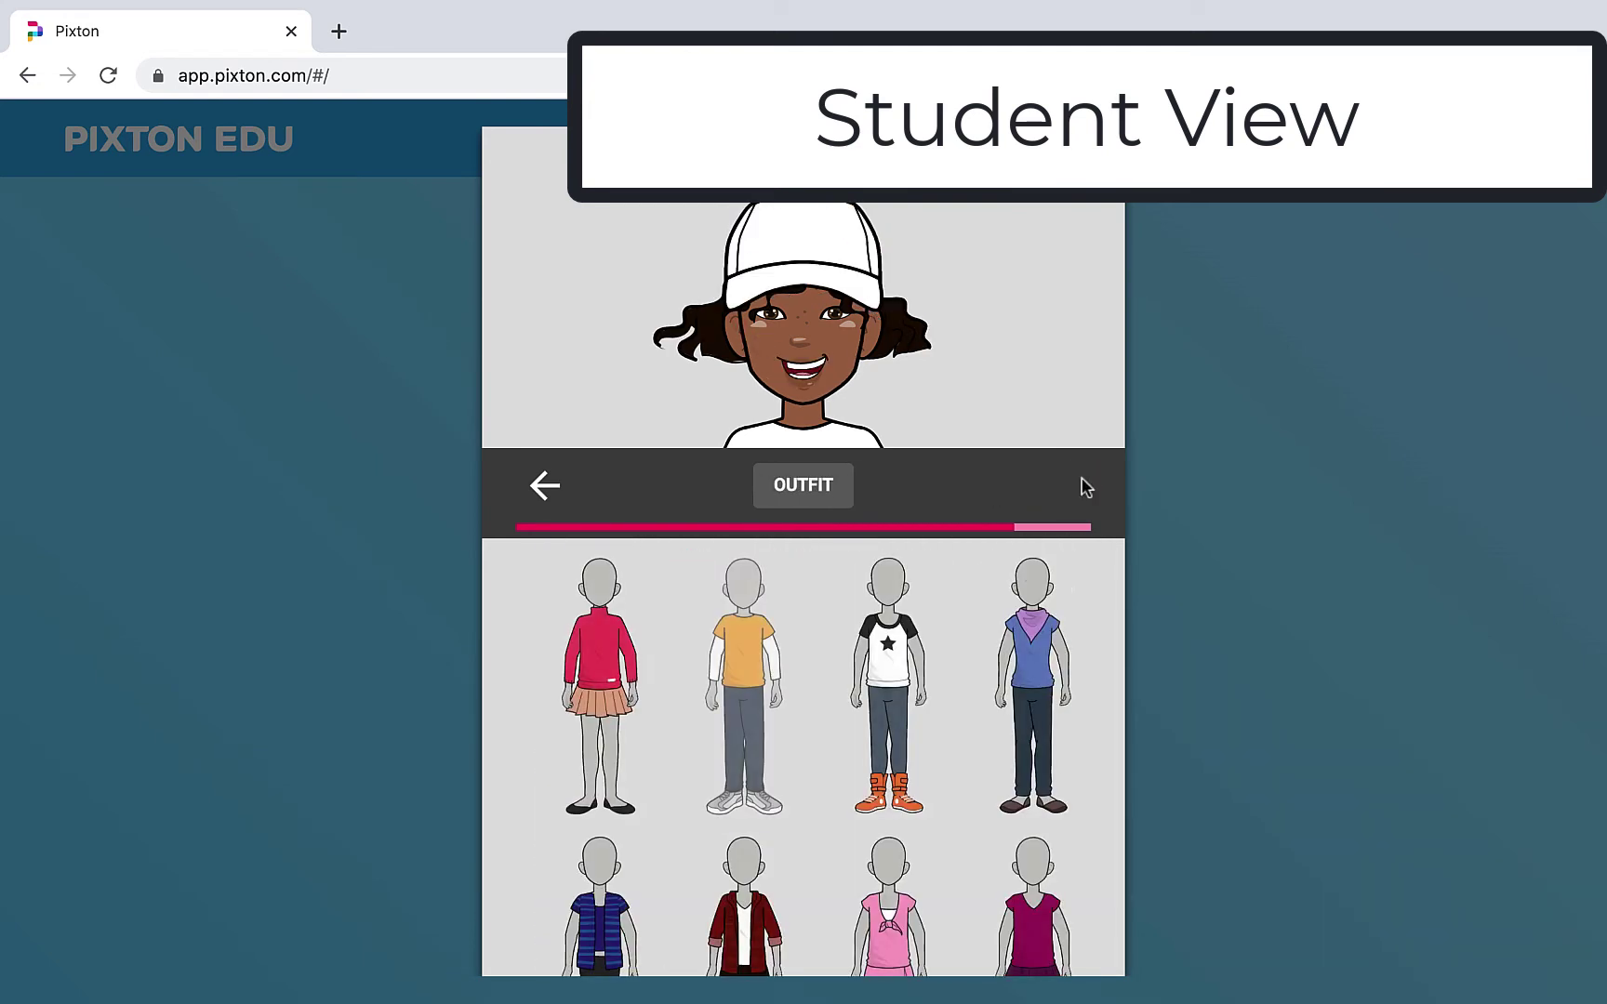
click(1065, 489)
Make the avatar Taller Than Average with the peace-sign pose and add it to the class photo.
click(897, 702)
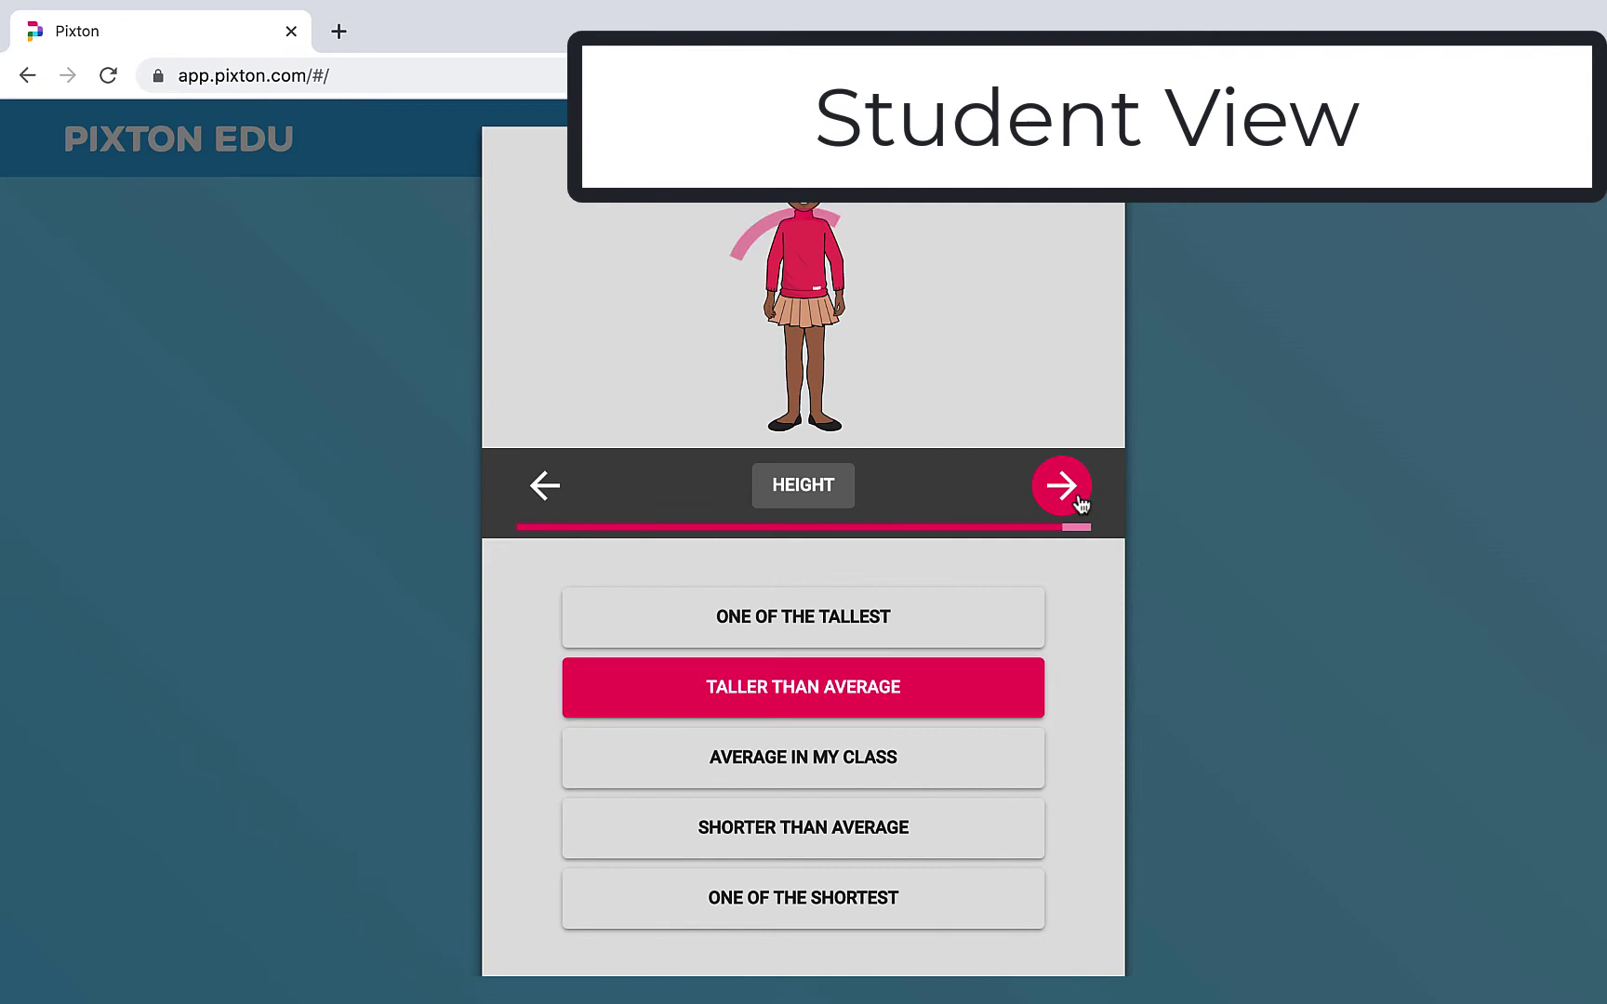
click(1075, 497)
scroll(908, 736, down, 5)
click(907, 736)
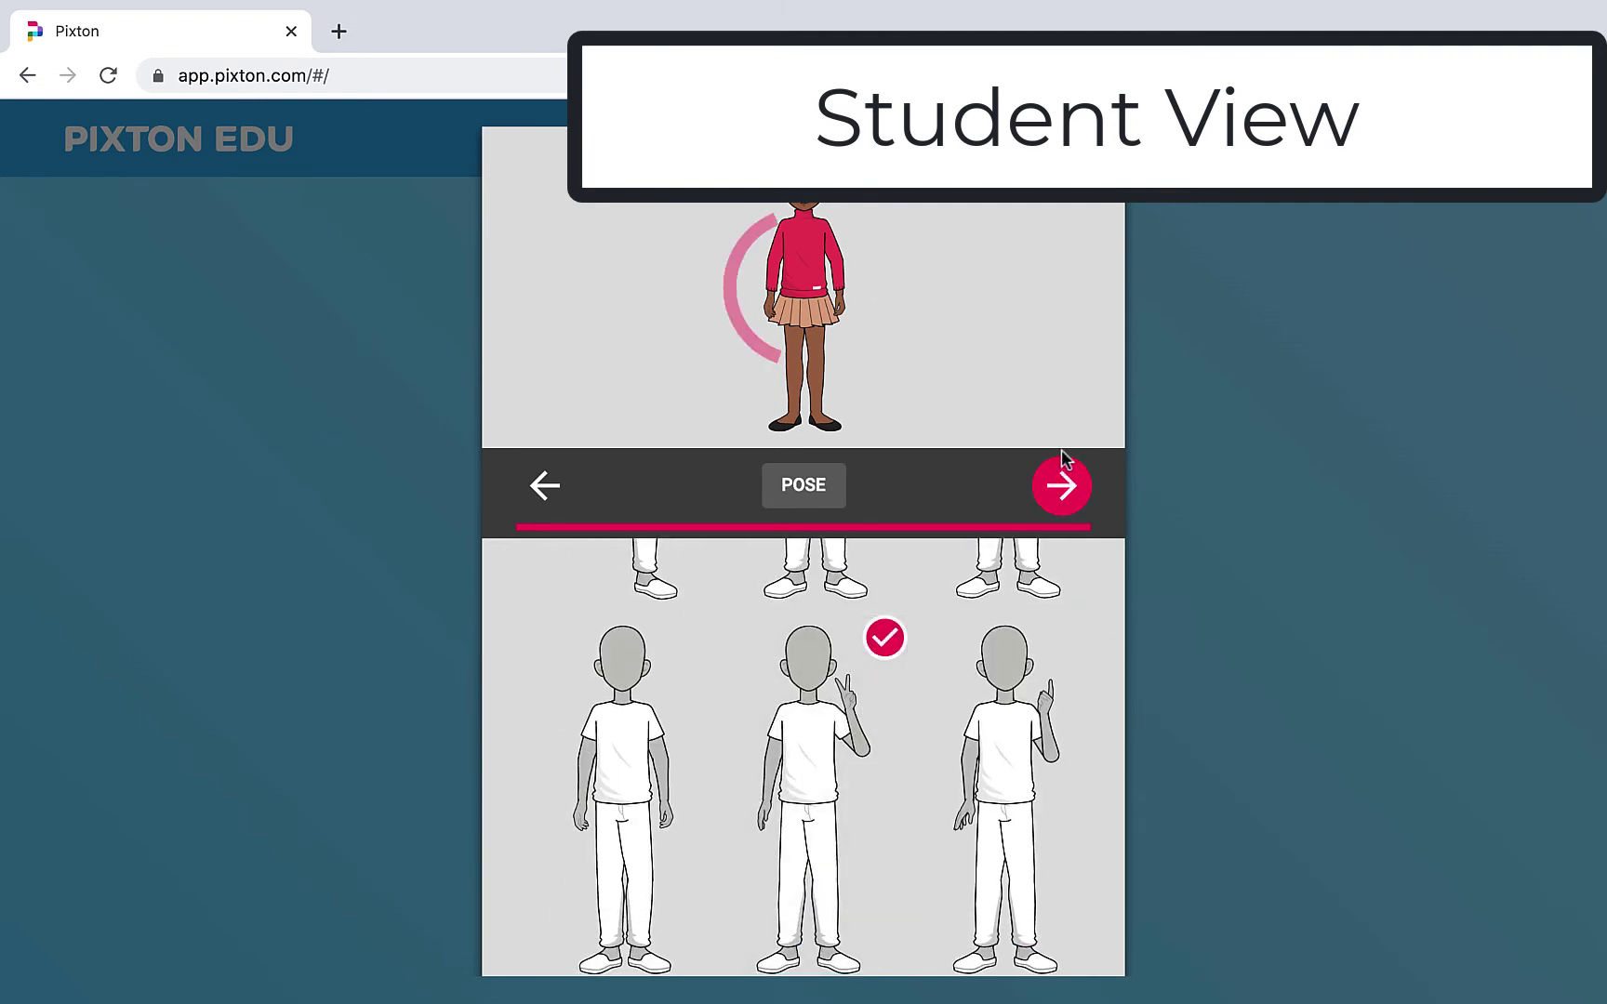
click(1065, 474)
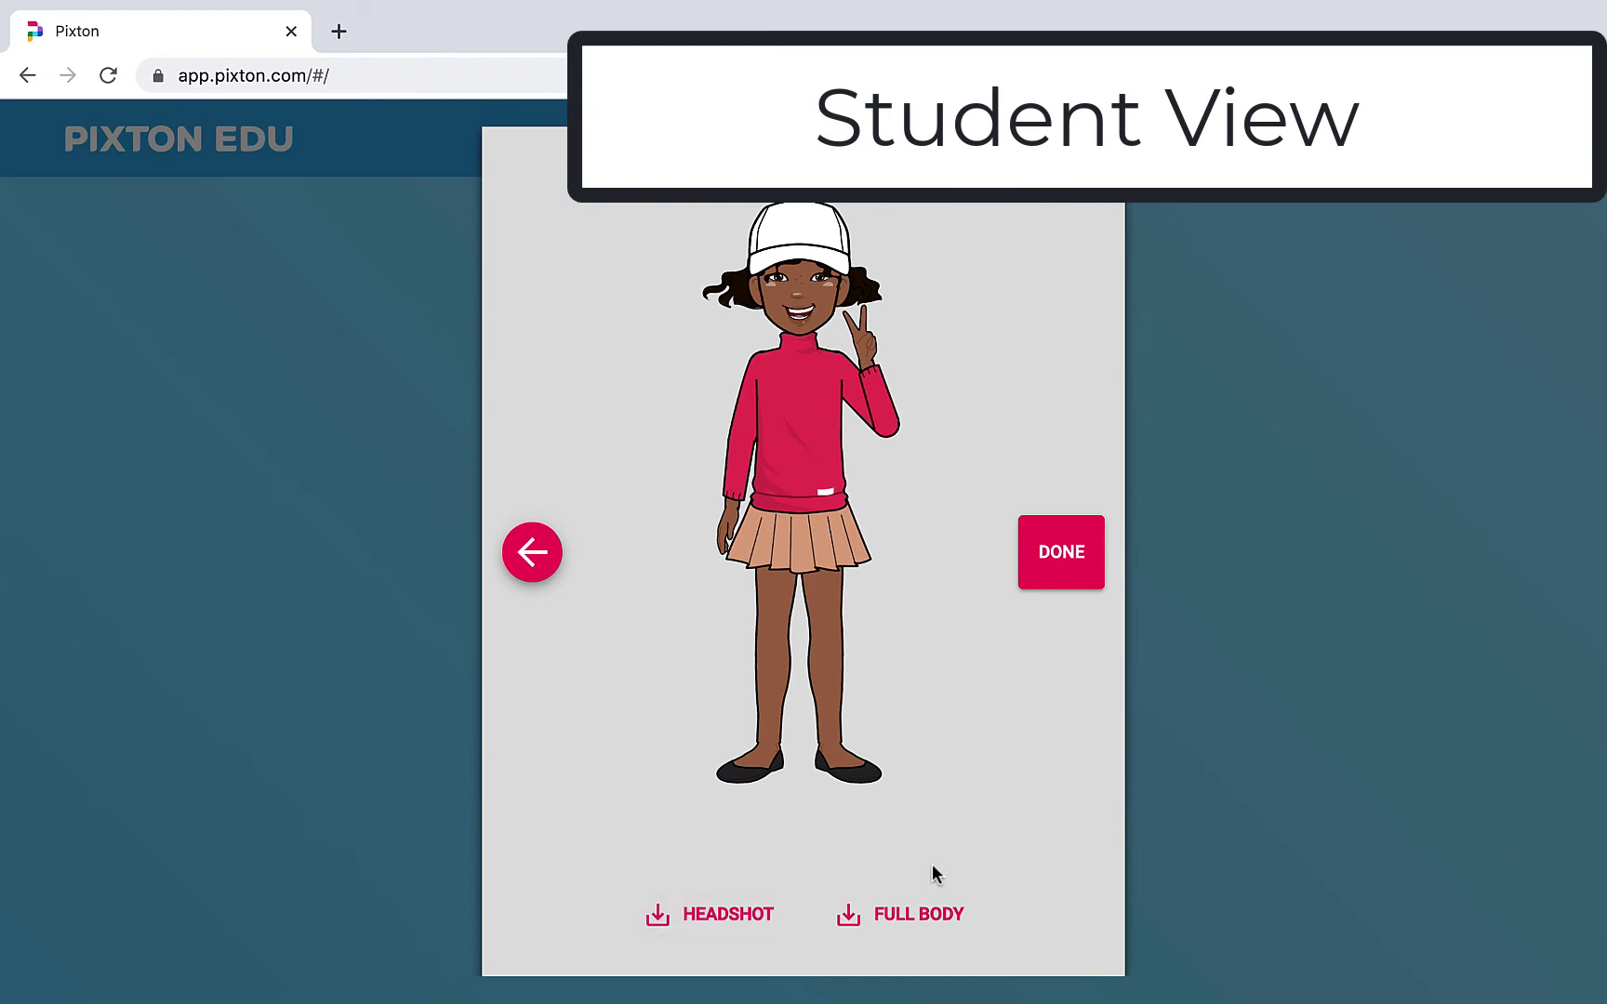
click(1053, 584)
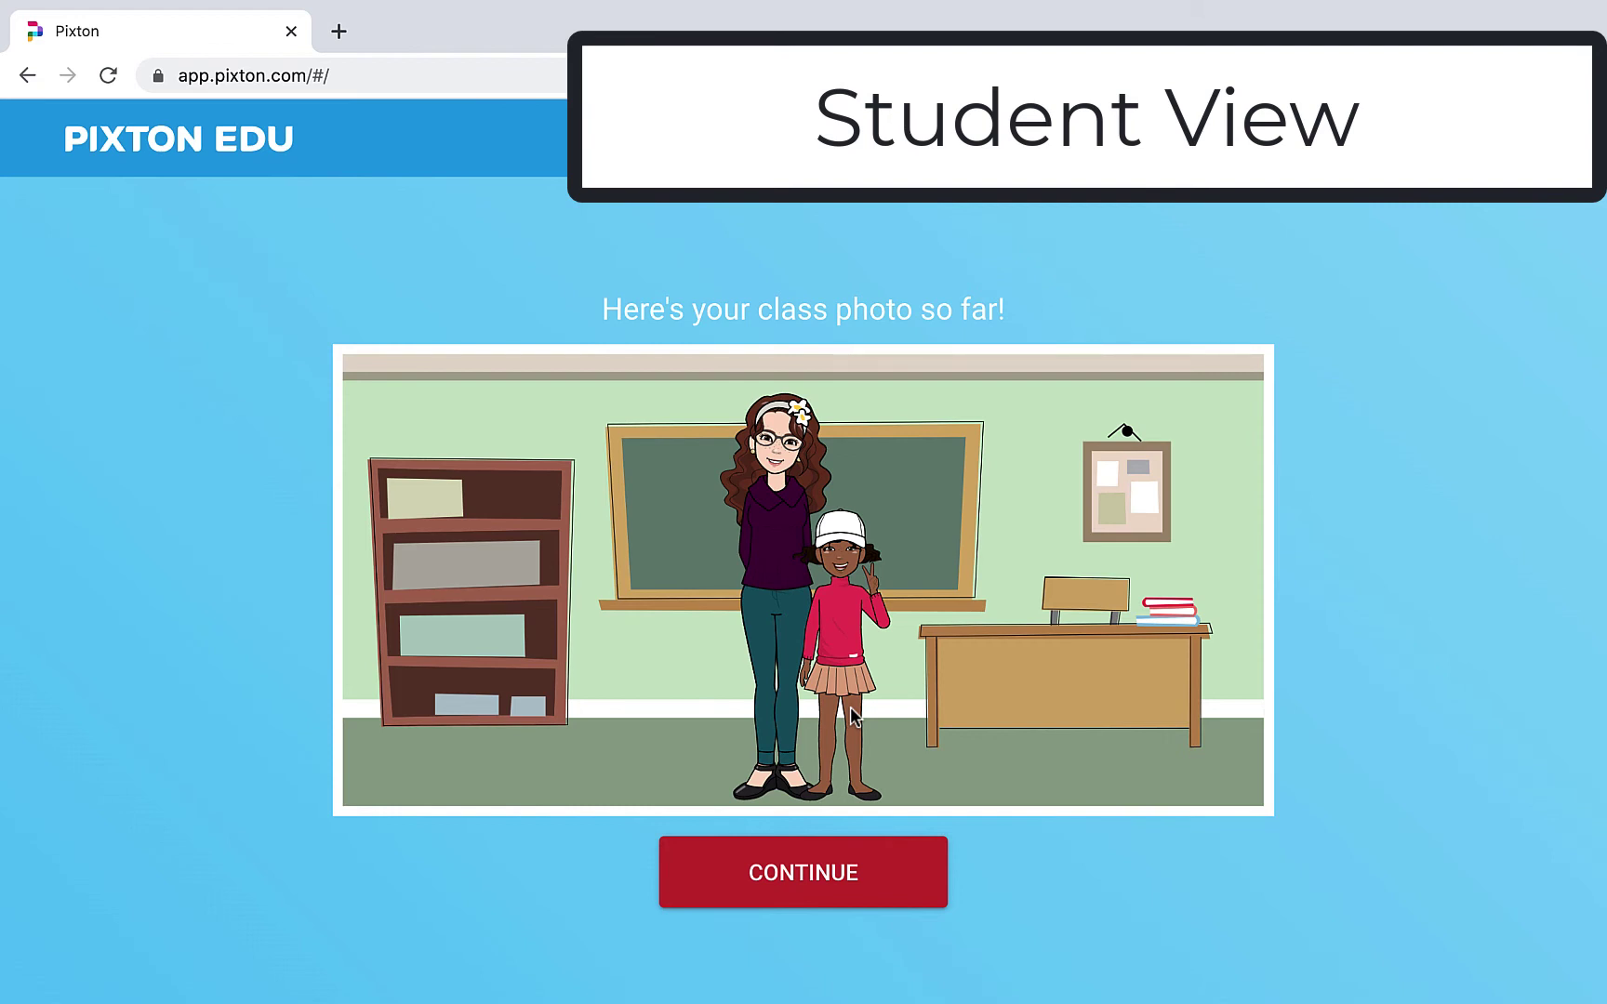
click(791, 875)
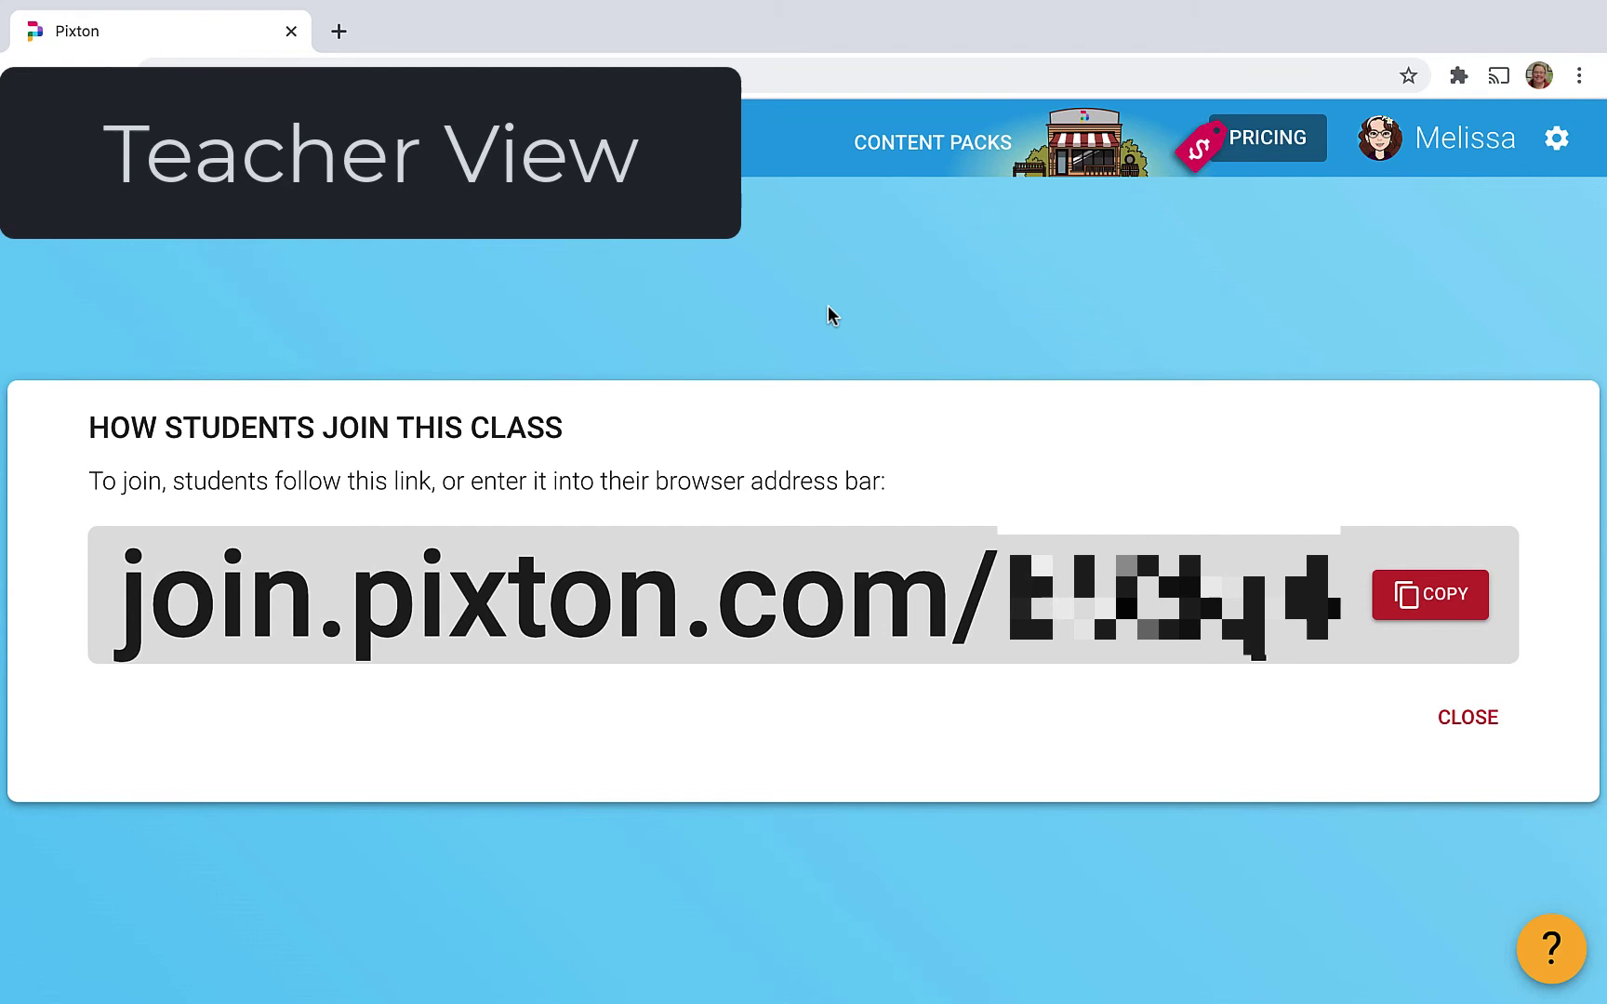
Dismiss the join-link notice and view the Graduation-themed class photo.
click(1463, 724)
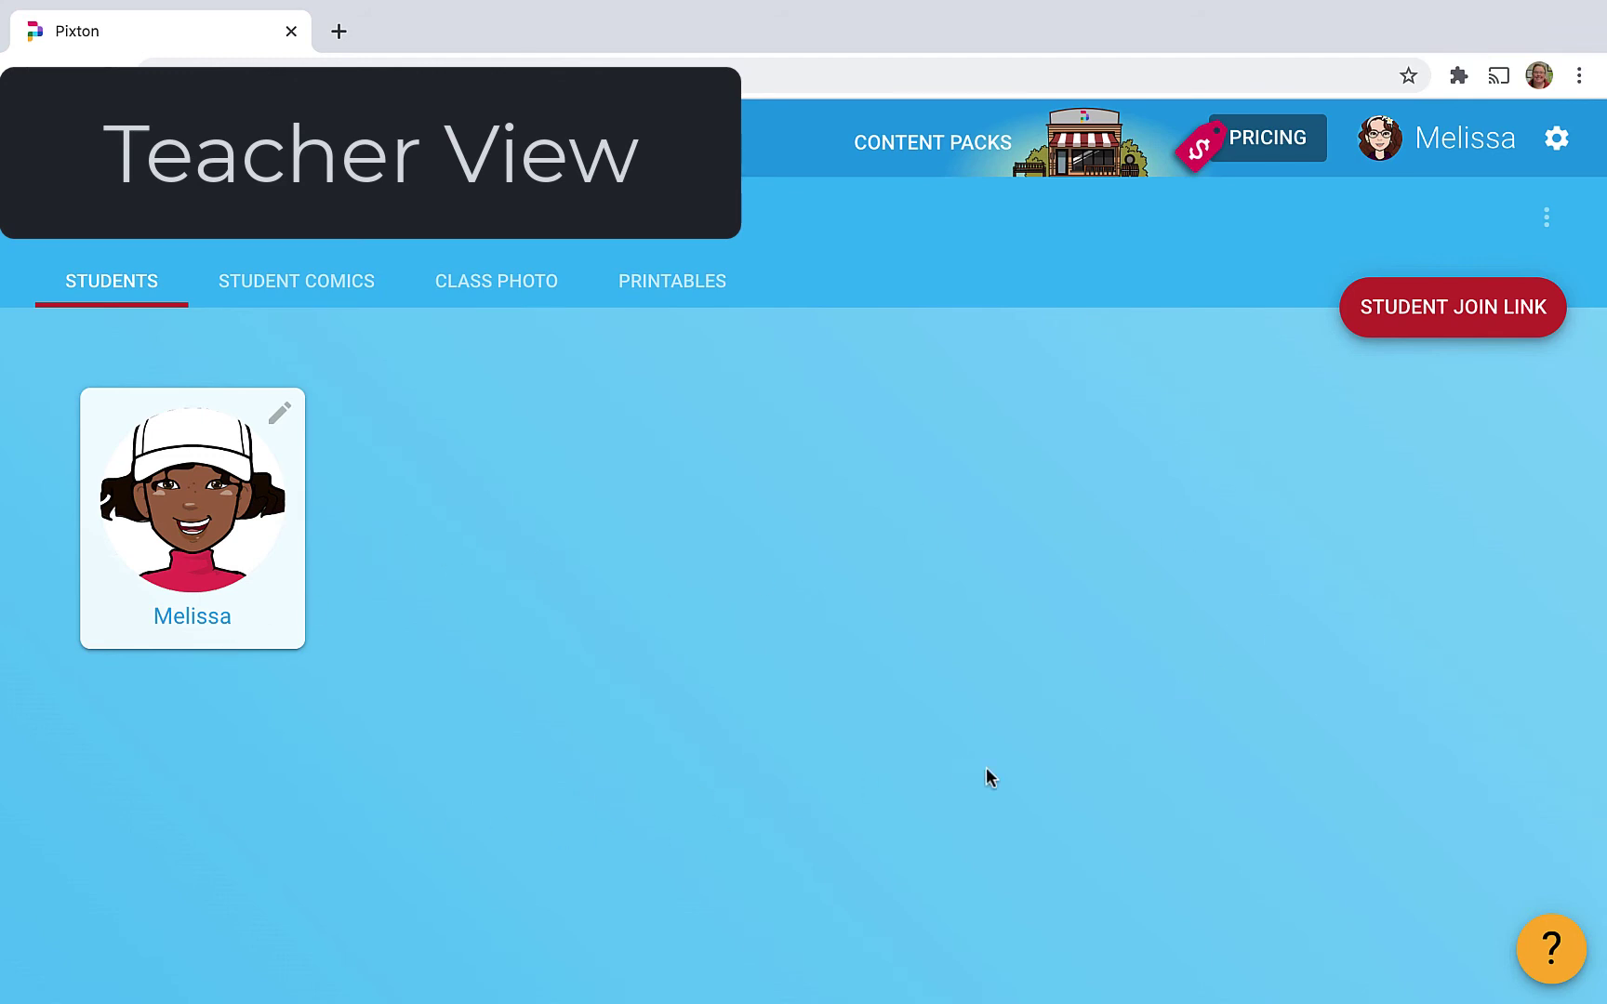
click(495, 280)
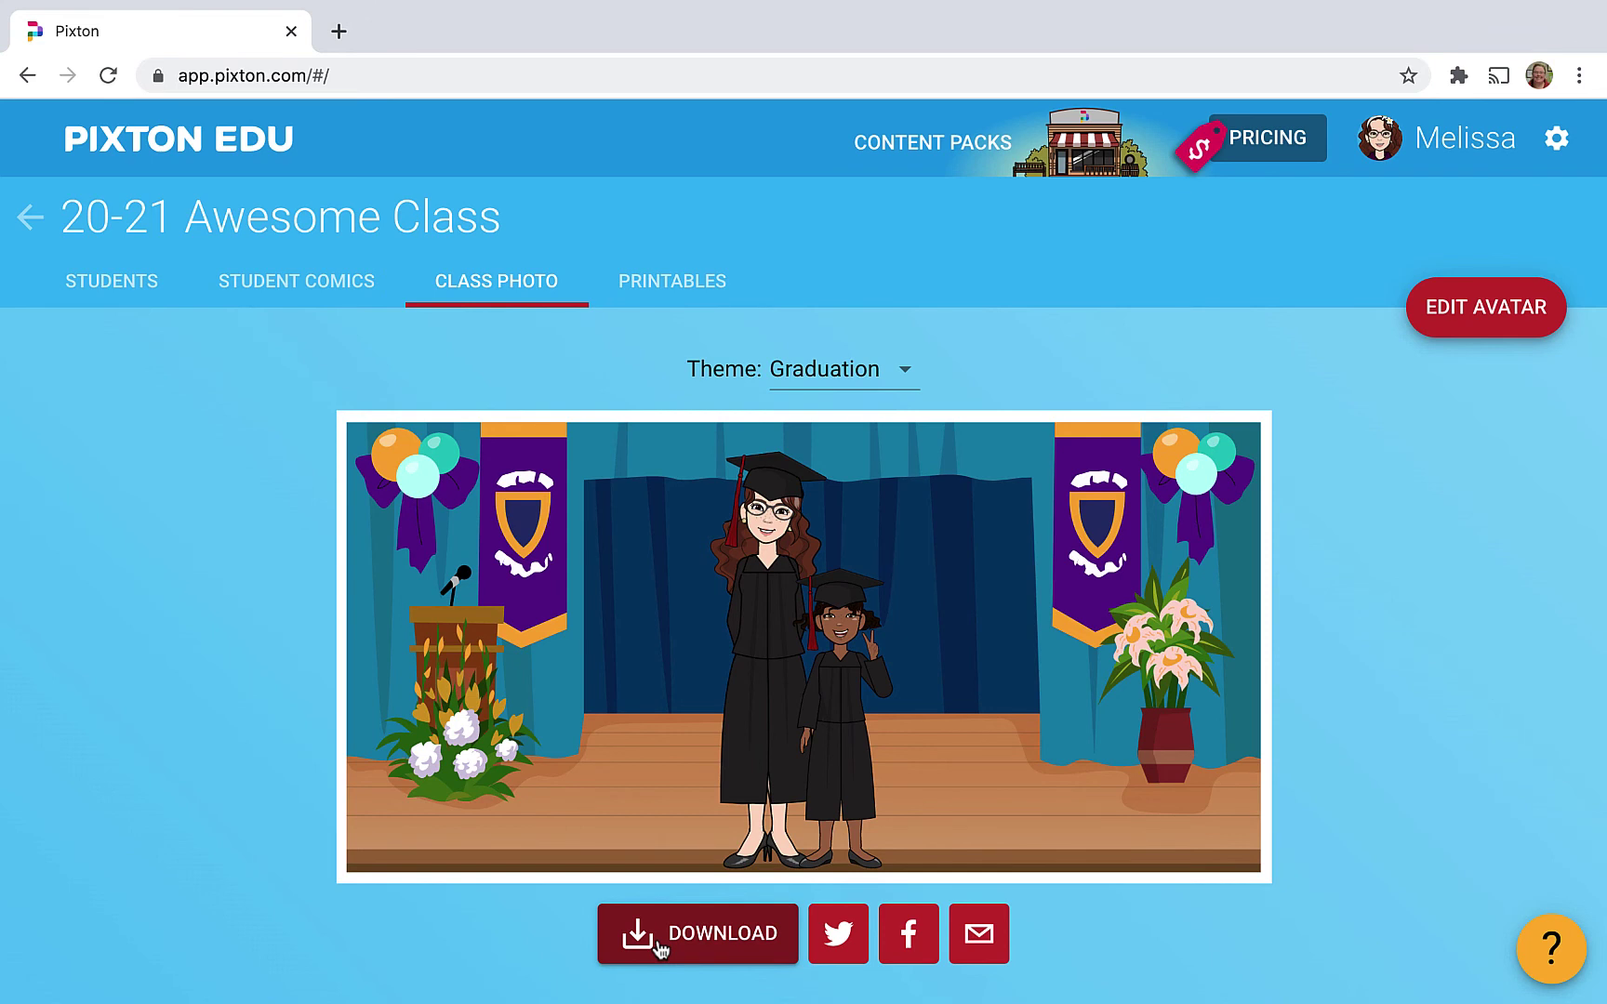
Switch the class photo to the Regular theme, download it as pixton-class-photo-20-21-awesome-class.png, and open it.
click(874, 370)
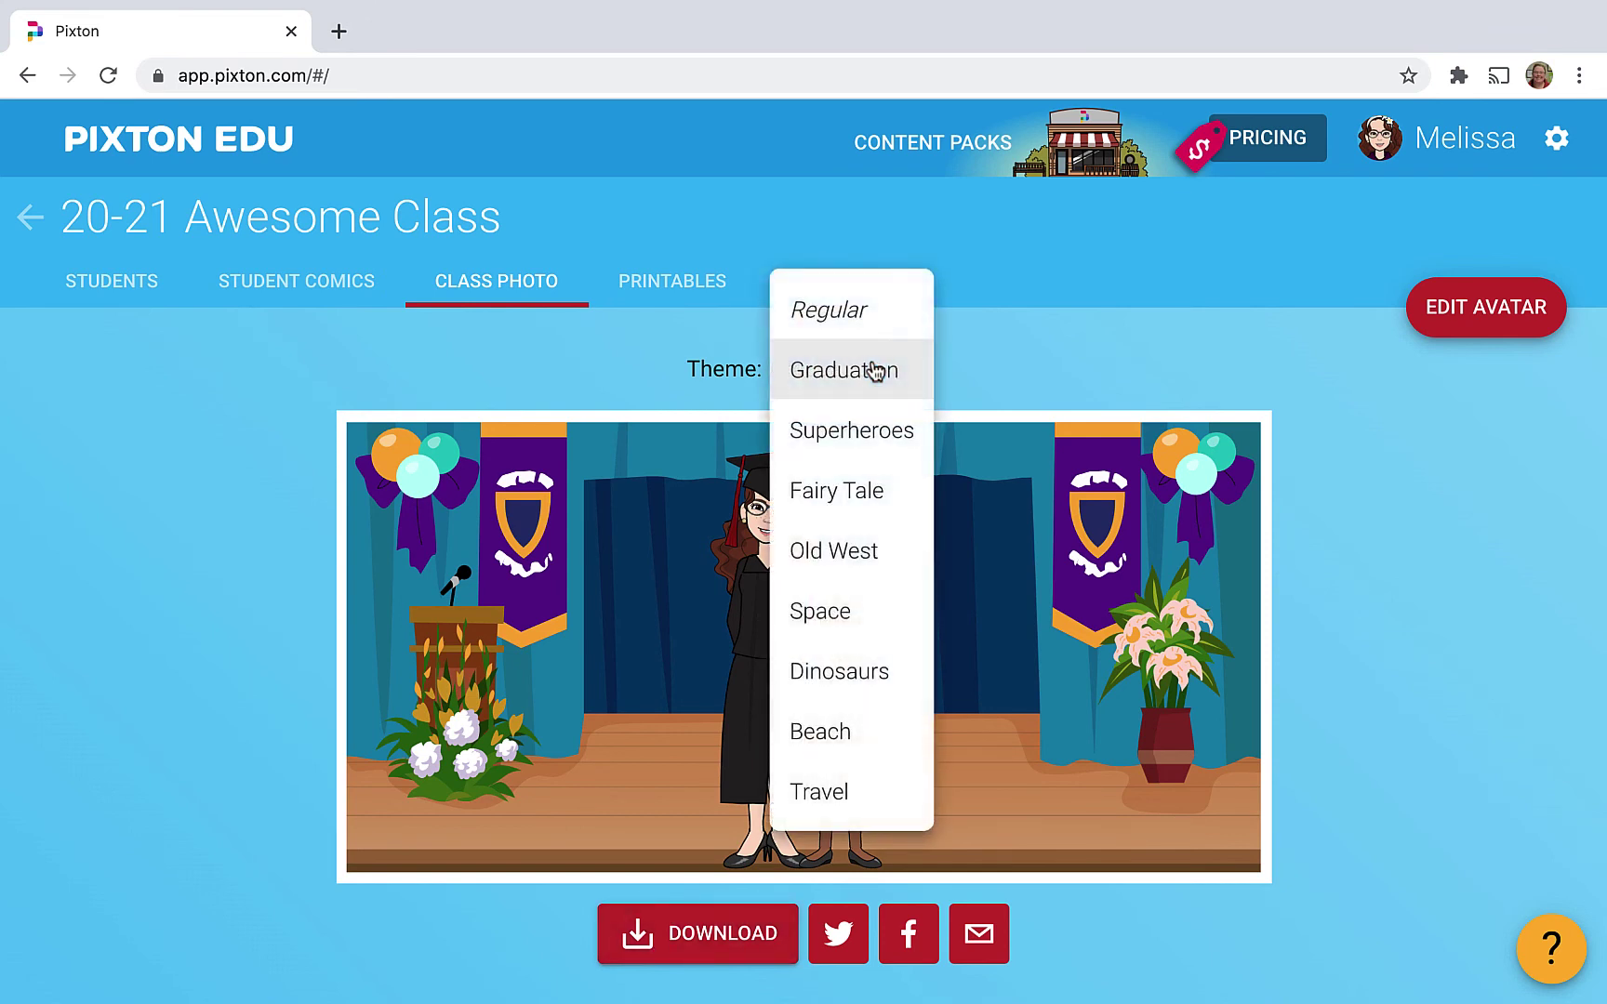
click(877, 315)
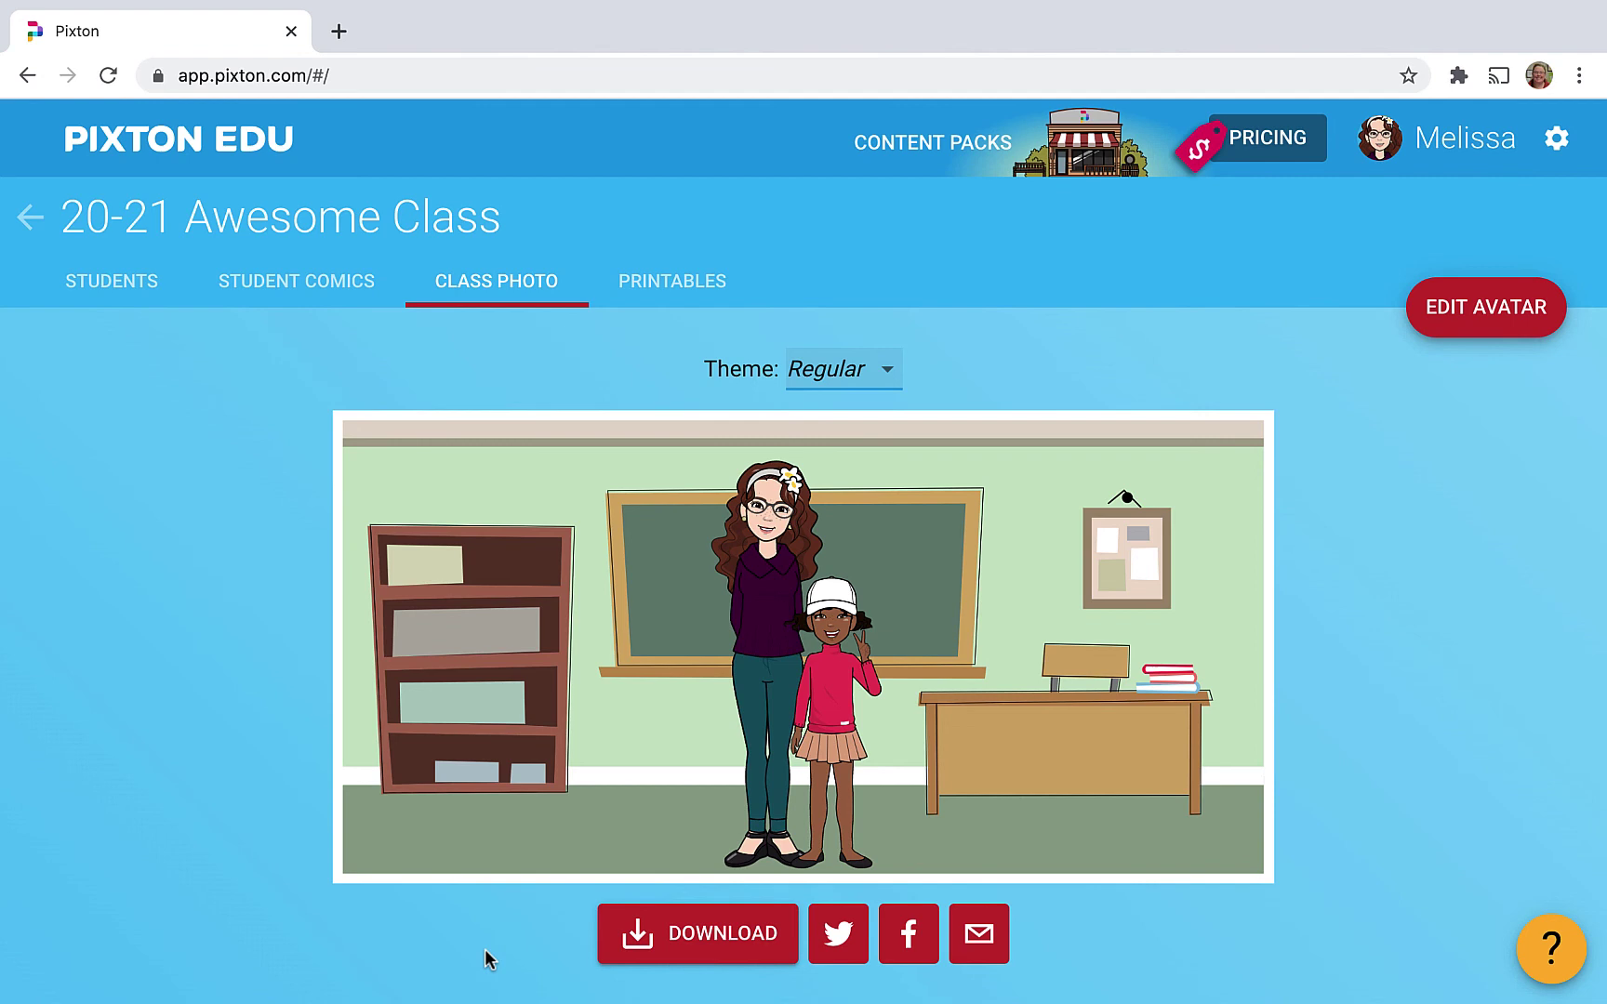
click(713, 939)
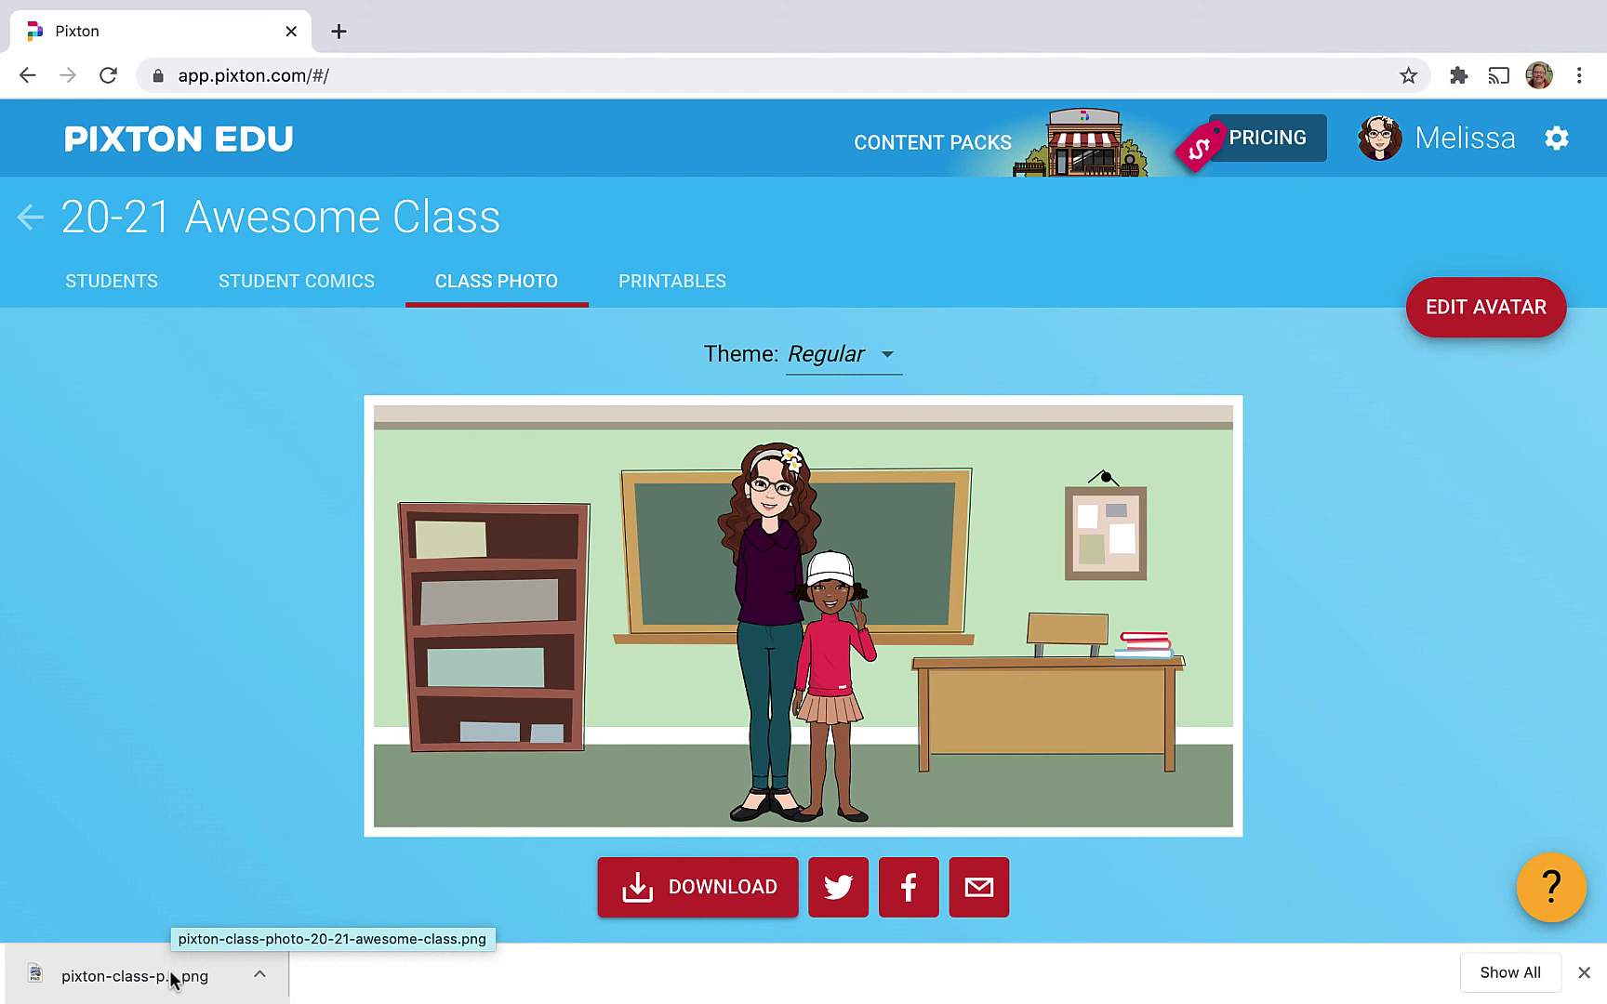
click(172, 978)
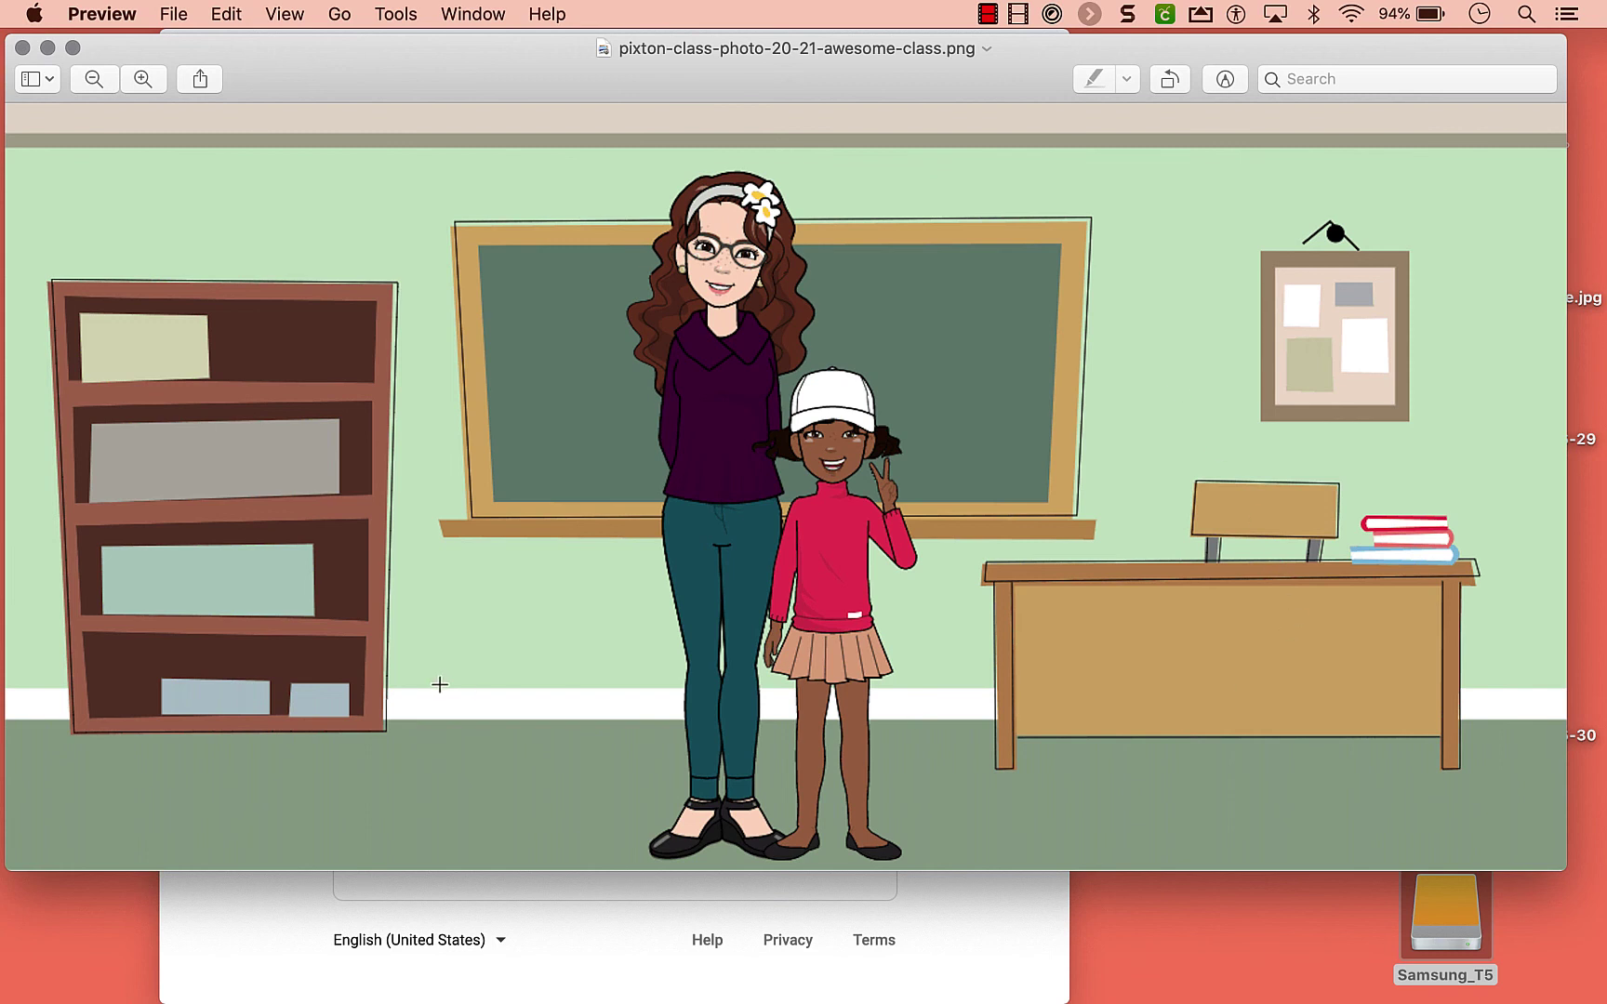
Select a rectangle around the teacher's and student's upper bodies and adjust its lower-right corner.
drag(307, 154, 1248, 609)
drag(1290, 551, 1303, 581)
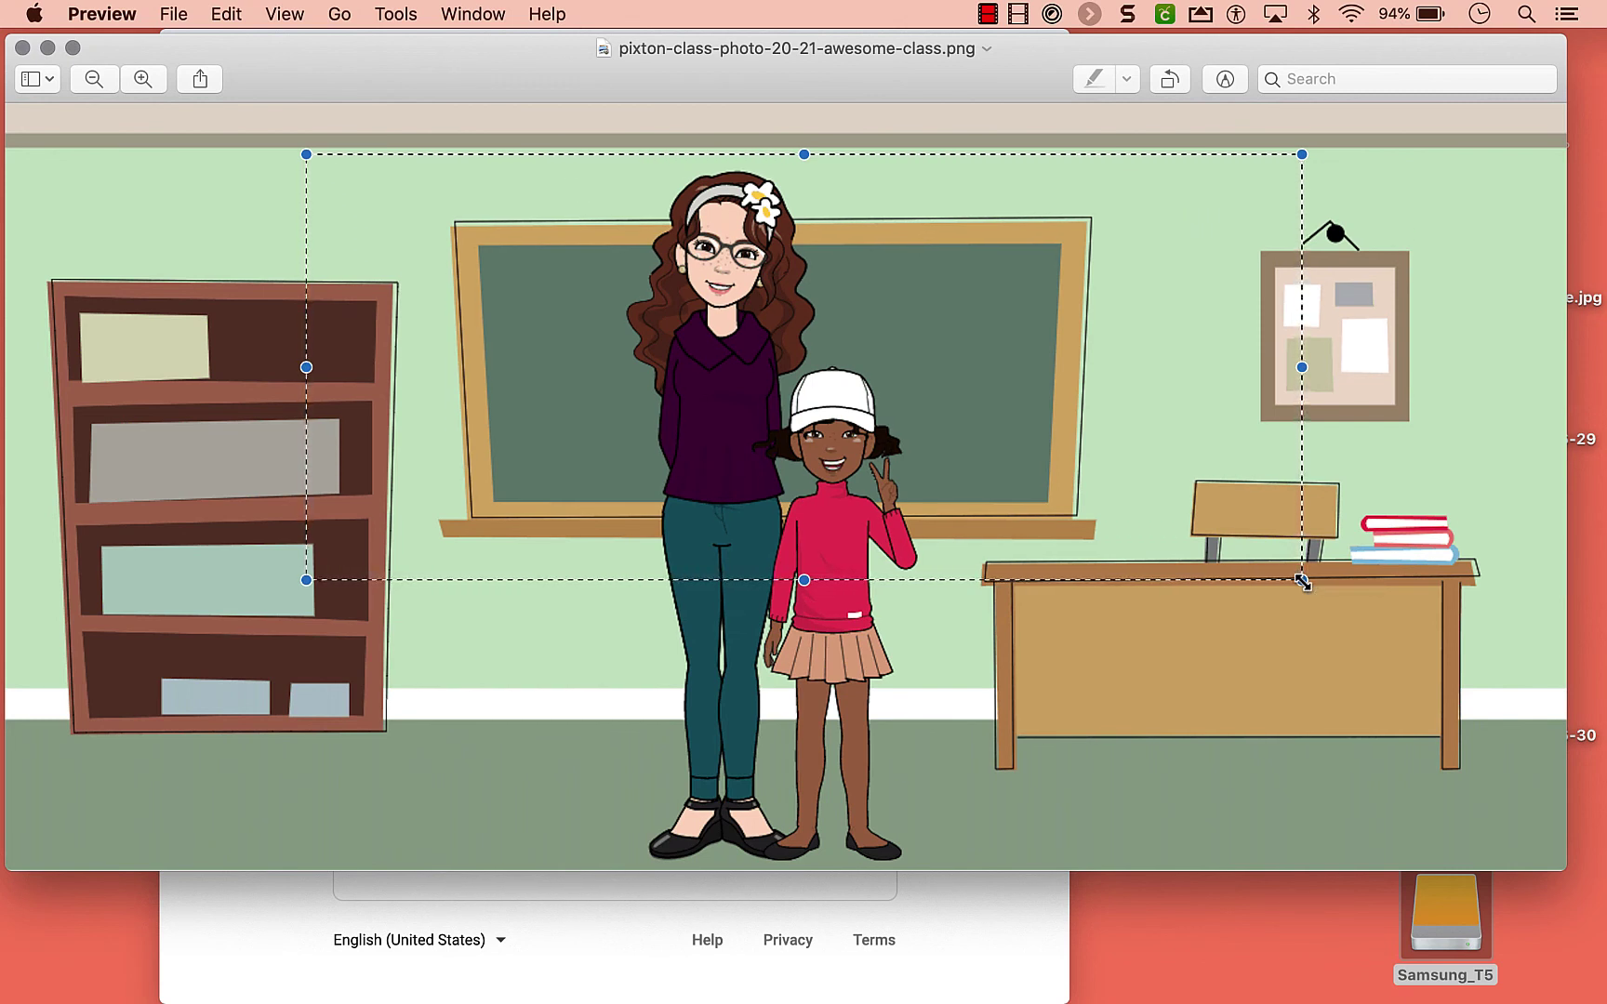